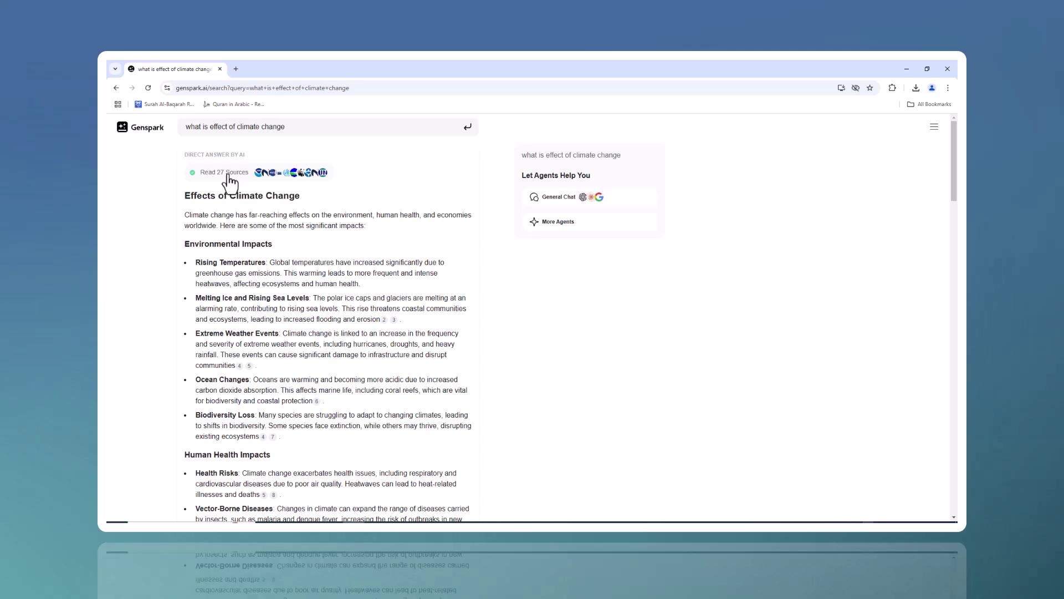
Step: Open the list of 27 sources behind the climate change answer and browse the cited articles
{"action": "left_click", "coordinate": [230, 174]}
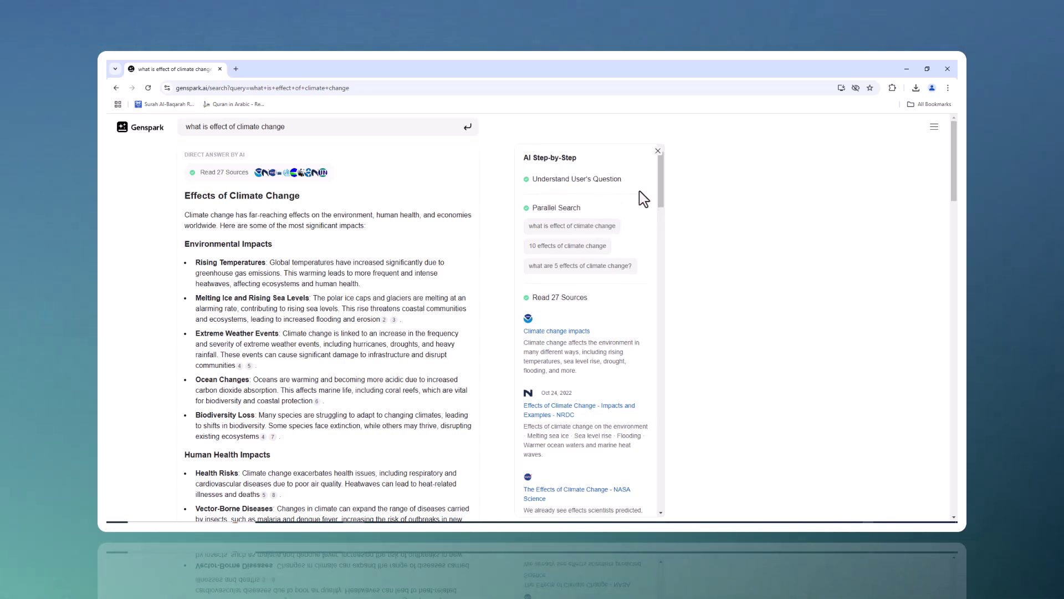
{"action": "scroll", "coordinate": [643, 199], "scroll_direction": "down", "scroll_amount": 1}
{"action": "scroll", "coordinate": [609, 255], "scroll_direction": "down", "scroll_amount": 3}
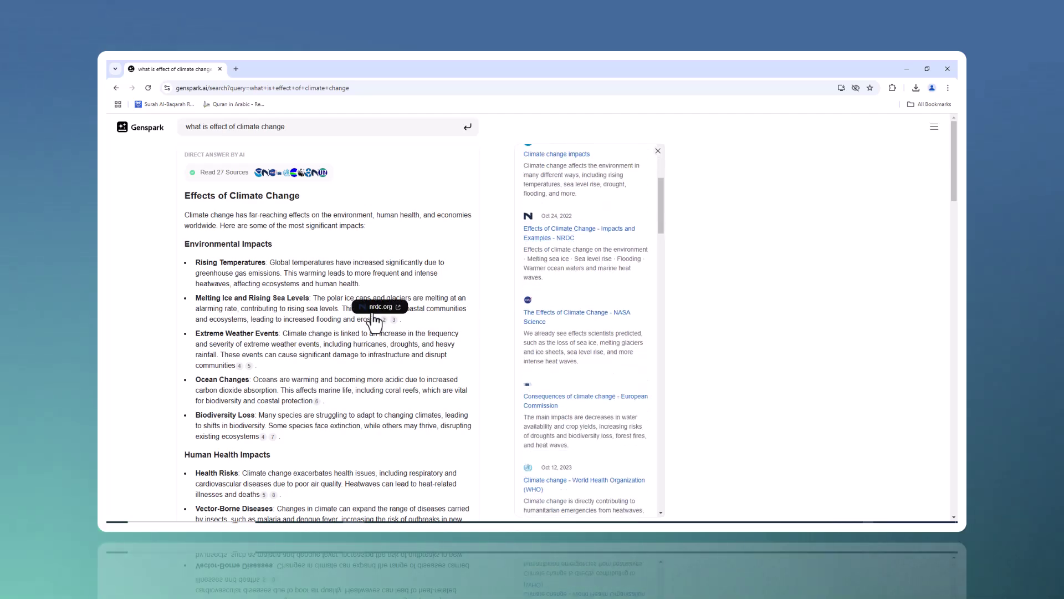
{"action": "scroll", "coordinate": [374, 311], "scroll_direction": "down", "scroll_amount": 2}
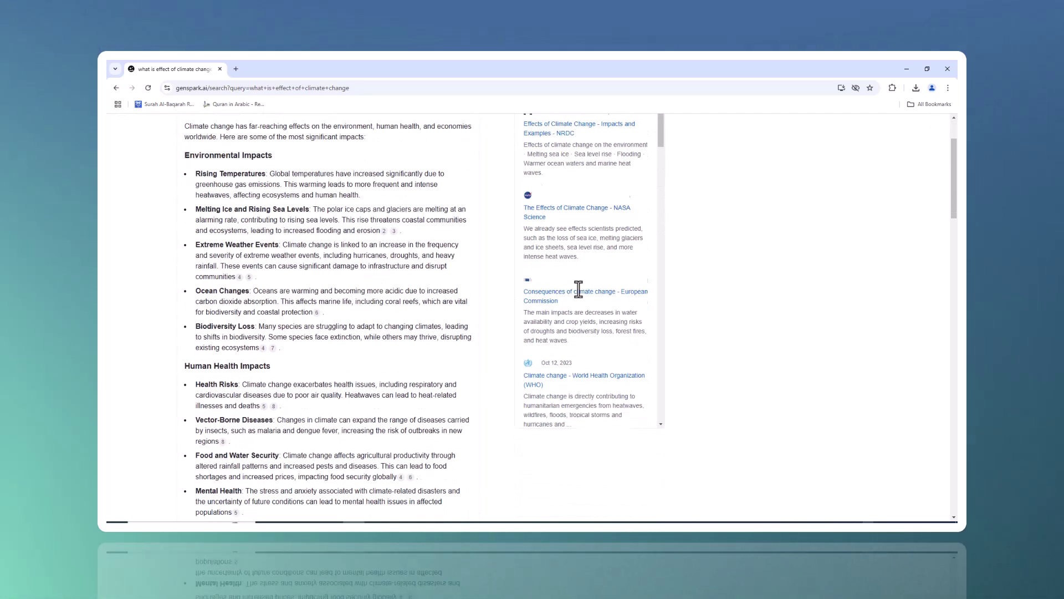
{"action": "scroll", "coordinate": [582, 297], "scroll_direction": "down", "scroll_amount": 6}
{"action": "scroll", "coordinate": [585, 300], "scroll_direction": "down", "scroll_amount": 2}
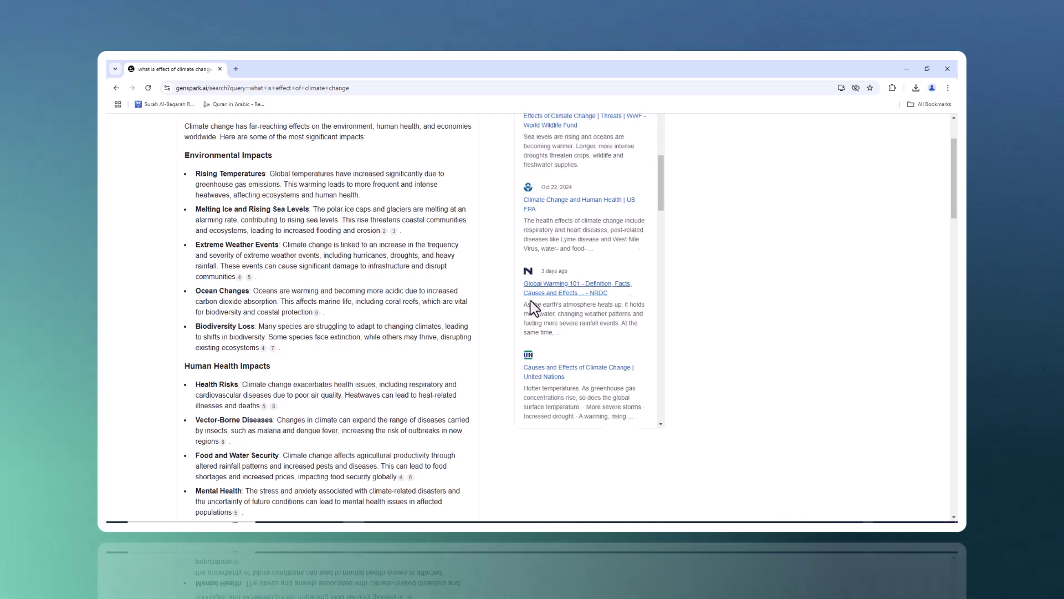
Step: Read through the rest of the climate change answer and expand the mind map at its end
{"action": "scroll", "coordinate": [398, 302], "scroll_direction": "down", "scroll_amount": 3}
{"action": "scroll", "coordinate": [398, 302], "scroll_direction": "down", "scroll_amount": 6}
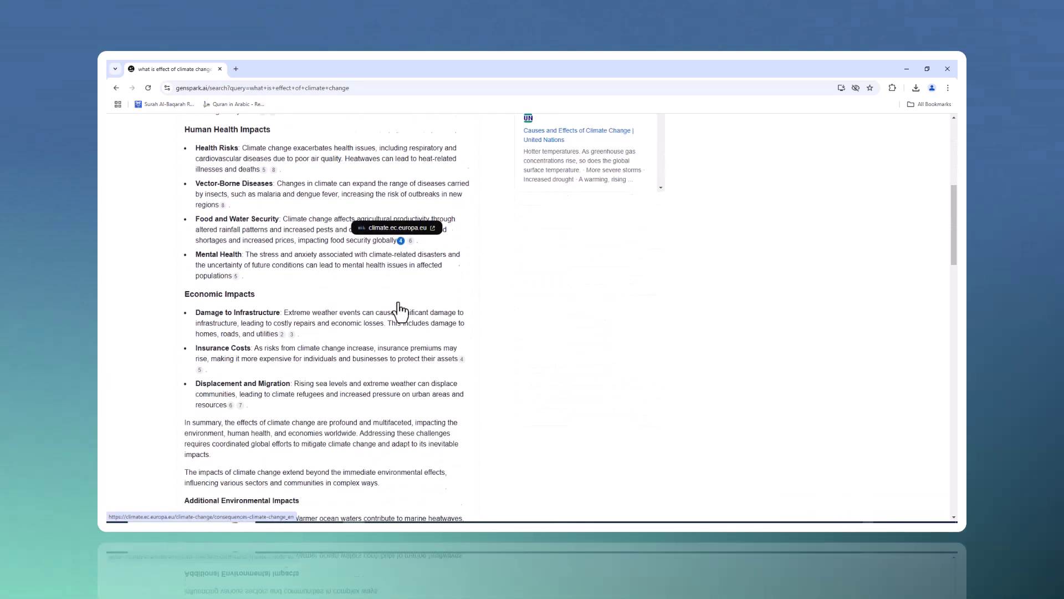
{"action": "scroll", "coordinate": [406, 310], "scroll_direction": "down", "scroll_amount": 4}
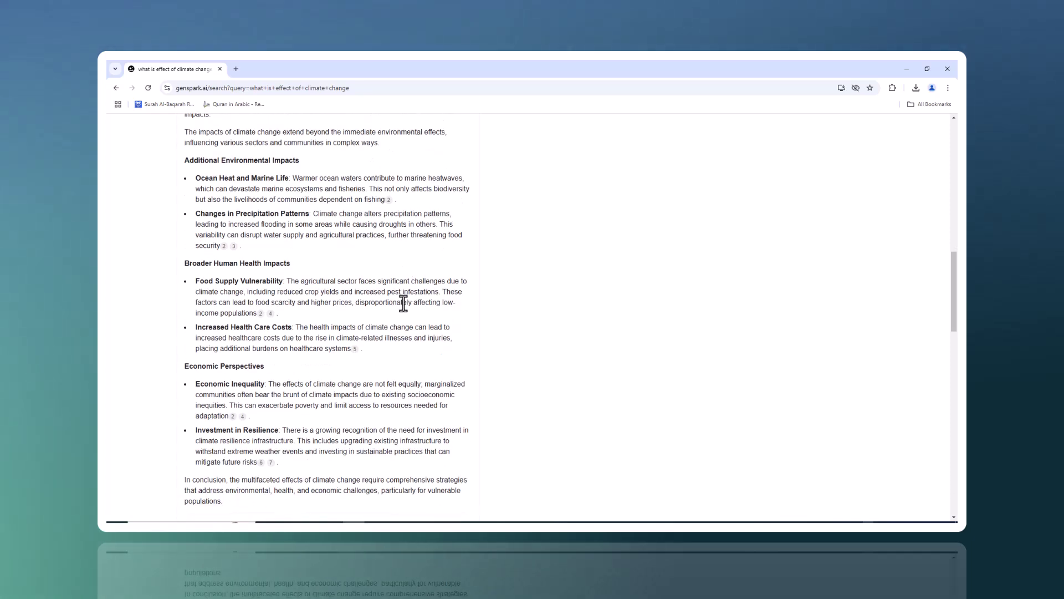
{"action": "scroll", "coordinate": [406, 311], "scroll_direction": "down", "scroll_amount": 5}
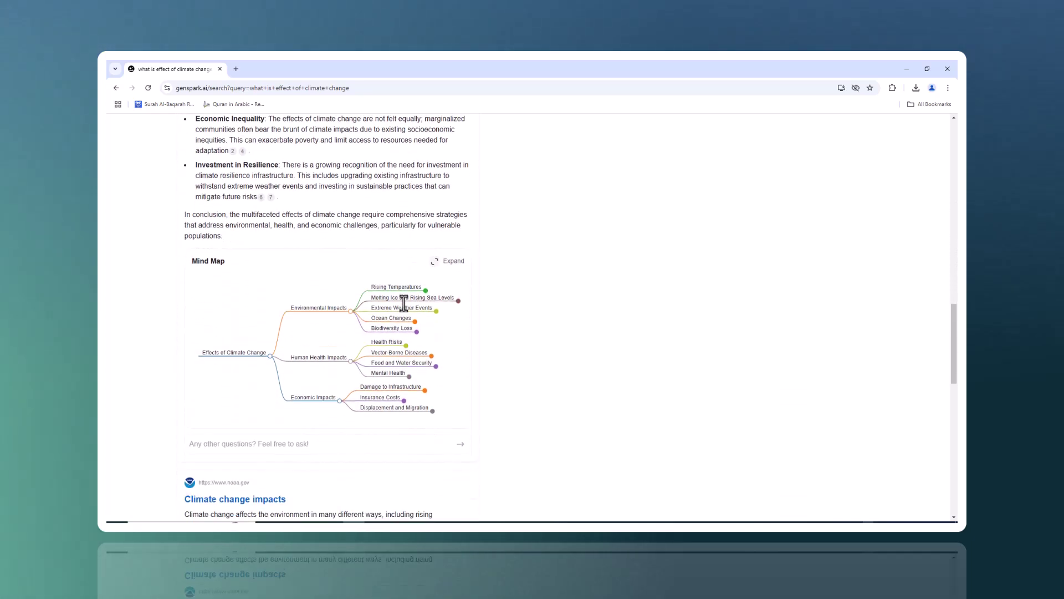
{"action": "left_click", "coordinate": [443, 238]}
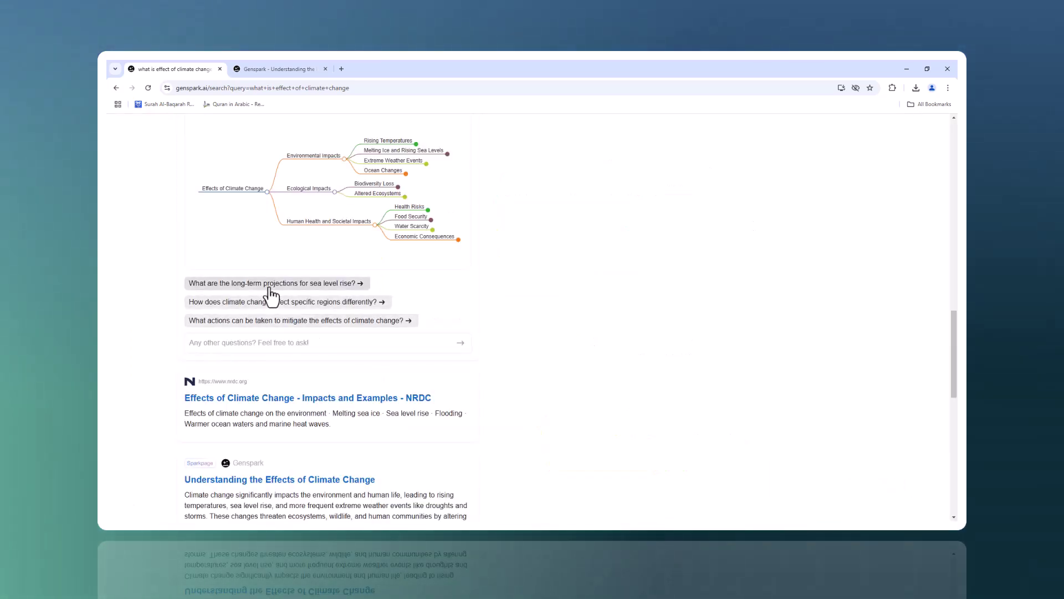
Step: Ask the suggested follow-up question "What are the long-term projections for sea level rise?" and read its answer
{"action": "left_click", "coordinate": [268, 286]}
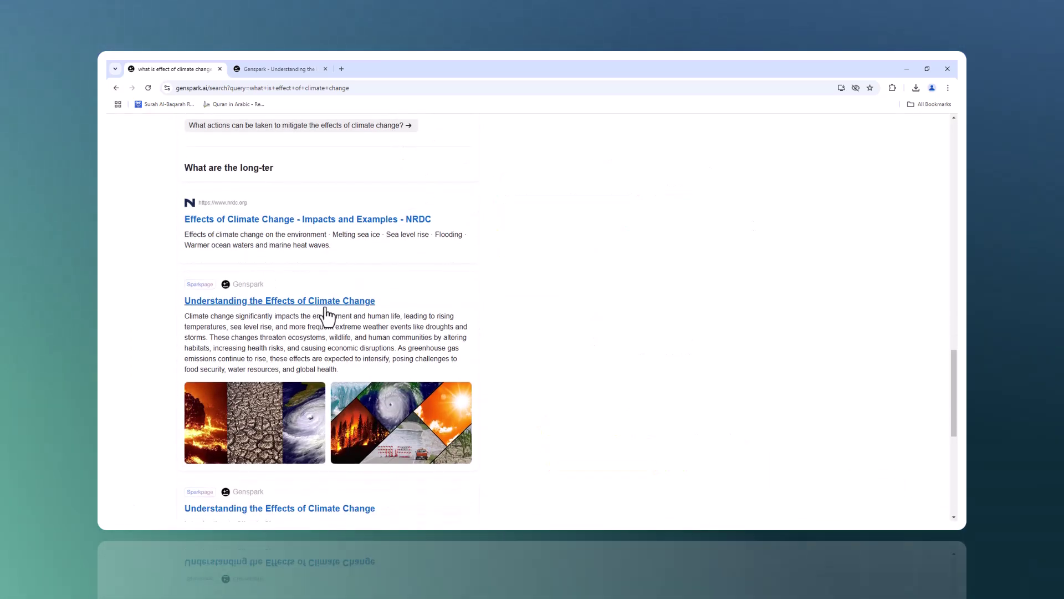
{"action": "scroll", "coordinate": [397, 180], "scroll_direction": "up", "scroll_amount": 1}
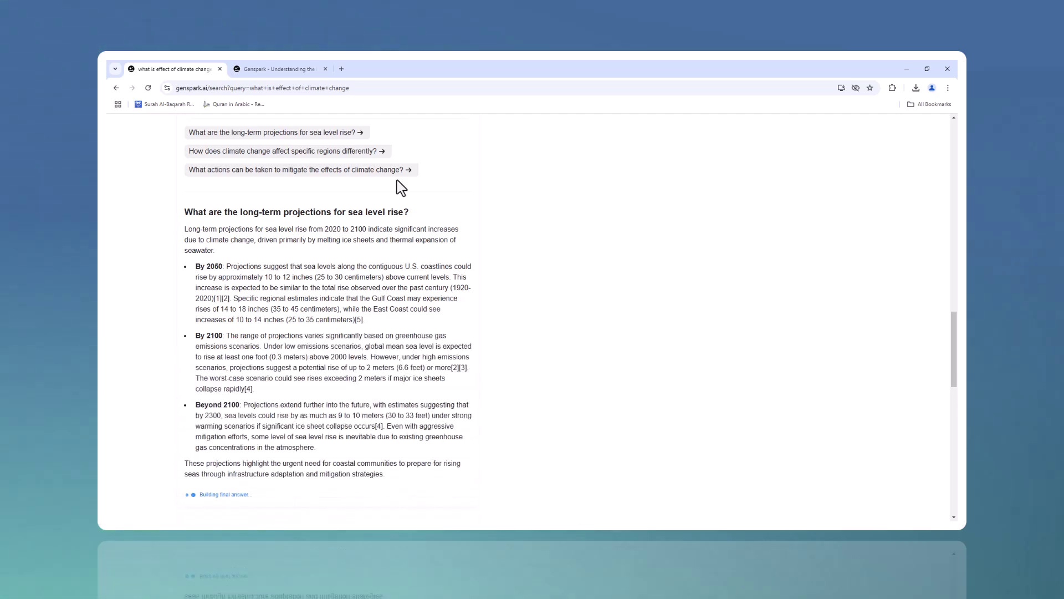
{"action": "scroll", "coordinate": [292, 204], "scroll_direction": "down", "scroll_amount": 2}
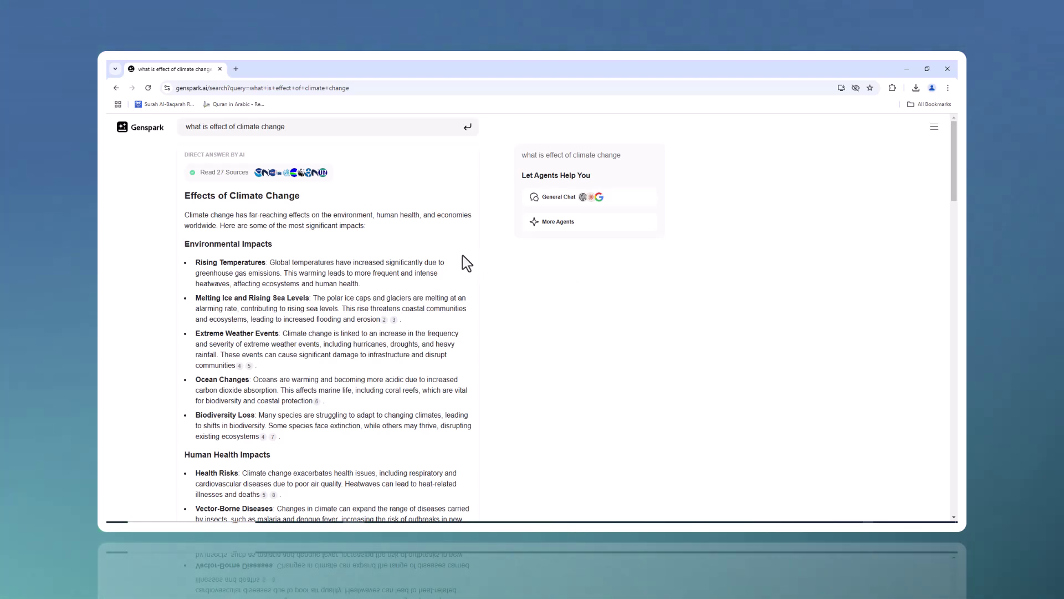
Step: Expand the outline of the Sparkpage "Understanding the Effects of Climate Change on Health and Environment" and read through to the related questions
{"action": "scroll", "coordinate": [455, 244], "scroll_direction": "down", "scroll_amount": 15}
{"action": "scroll", "coordinate": [444, 248], "scroll_direction": "down", "scroll_amount": 3}
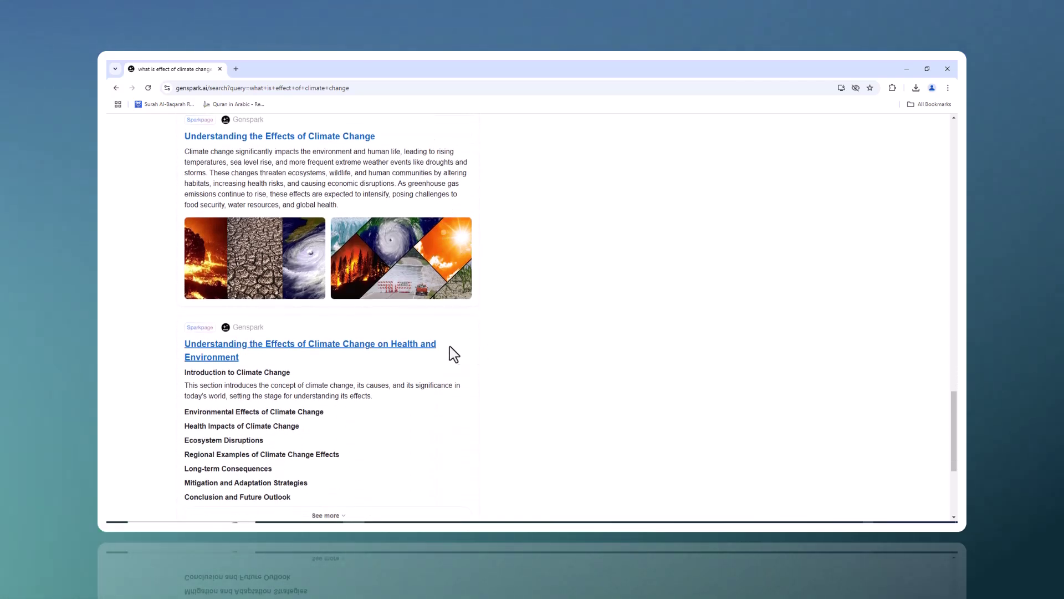
{"action": "scroll", "coordinate": [444, 266], "scroll_direction": "down", "scroll_amount": 2}
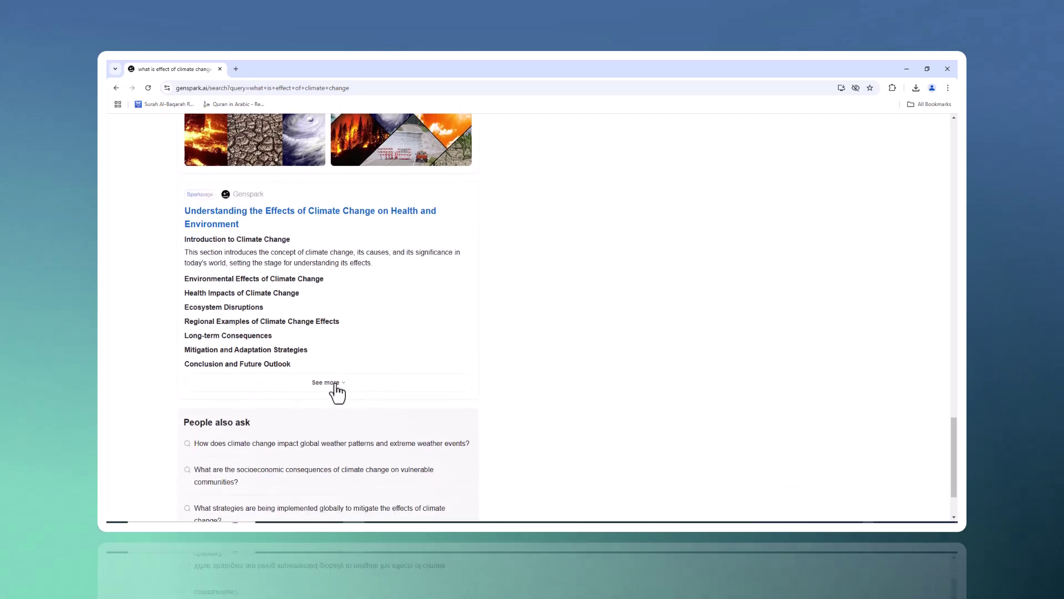
{"action": "left_click", "coordinate": [336, 384]}
{"action": "scroll", "coordinate": [480, 325], "scroll_direction": "down", "scroll_amount": 5}
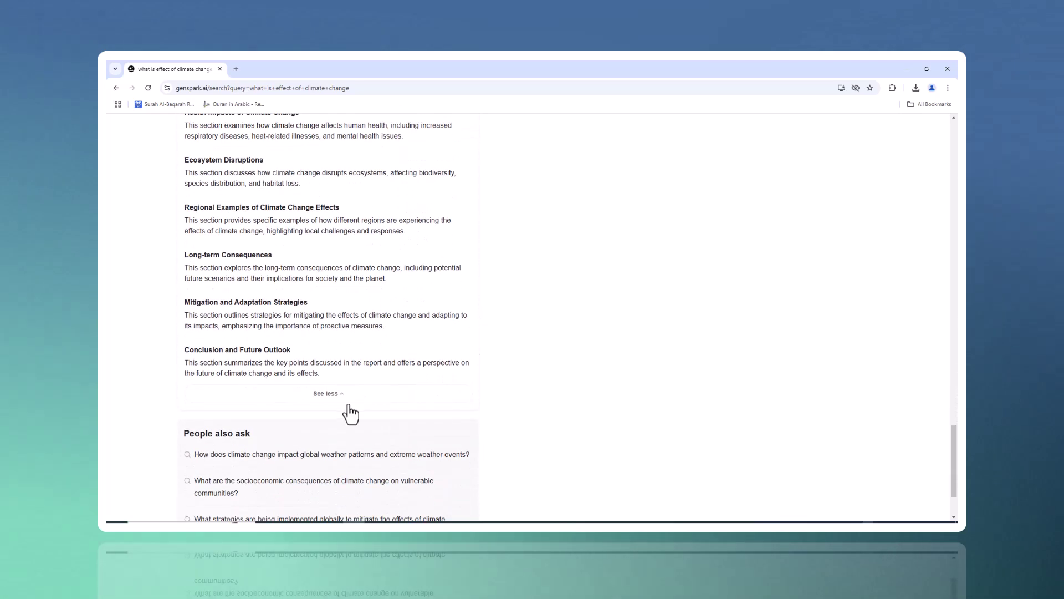
{"action": "scroll", "coordinate": [472, 377], "scroll_direction": "down", "scroll_amount": 2}
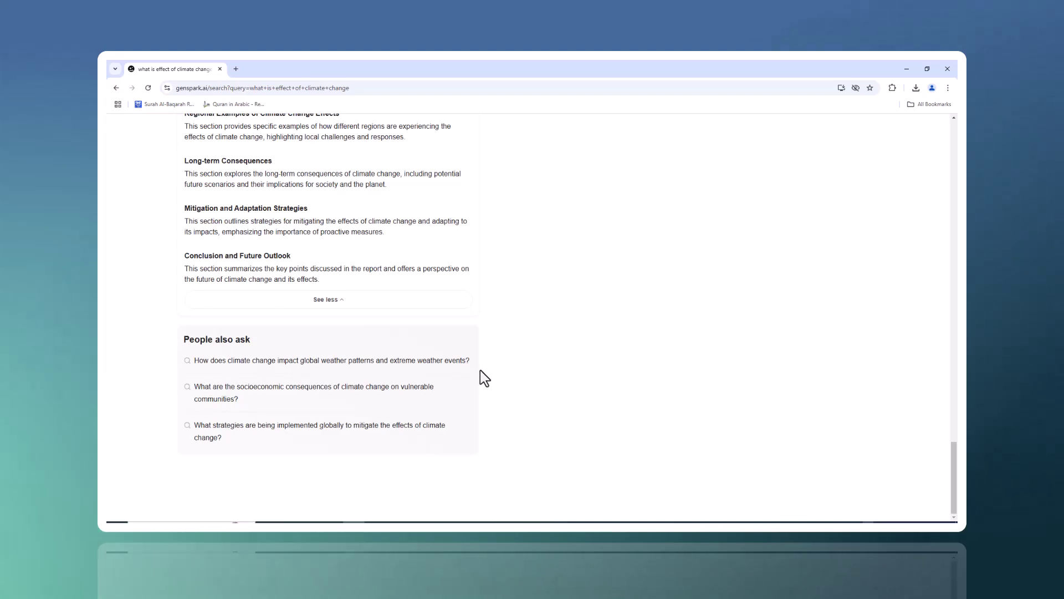
Step: Review the whole results page, covering the direct answer, the mind map, the Sparkpages and the expanded outline
{"action": "scroll", "coordinate": [484, 378], "scroll_direction": "up", "scroll_amount": 5}
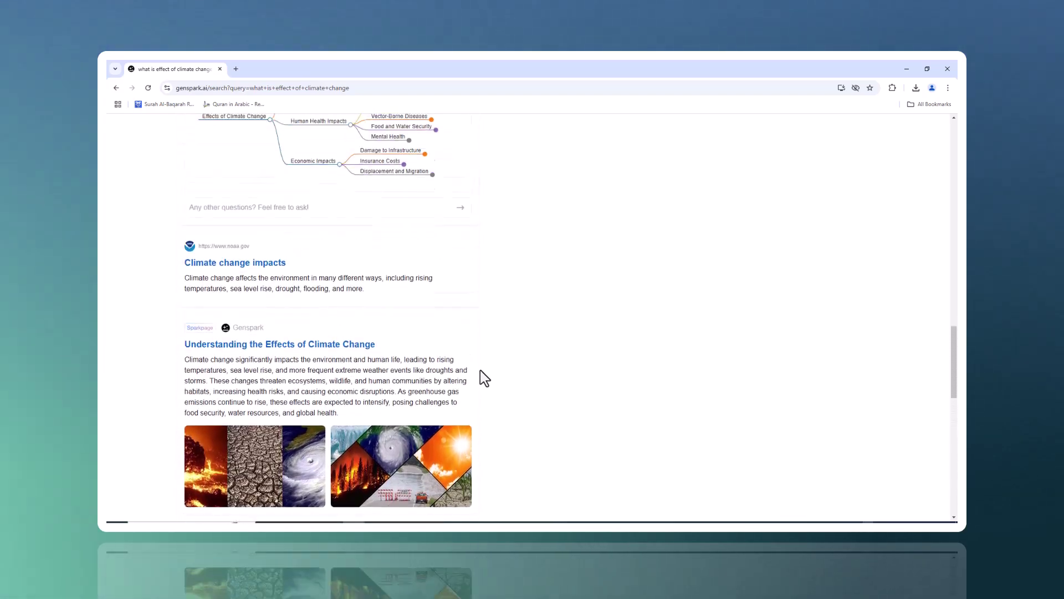
{"action": "scroll", "coordinate": [485, 381], "scroll_direction": "up", "scroll_amount": 10}
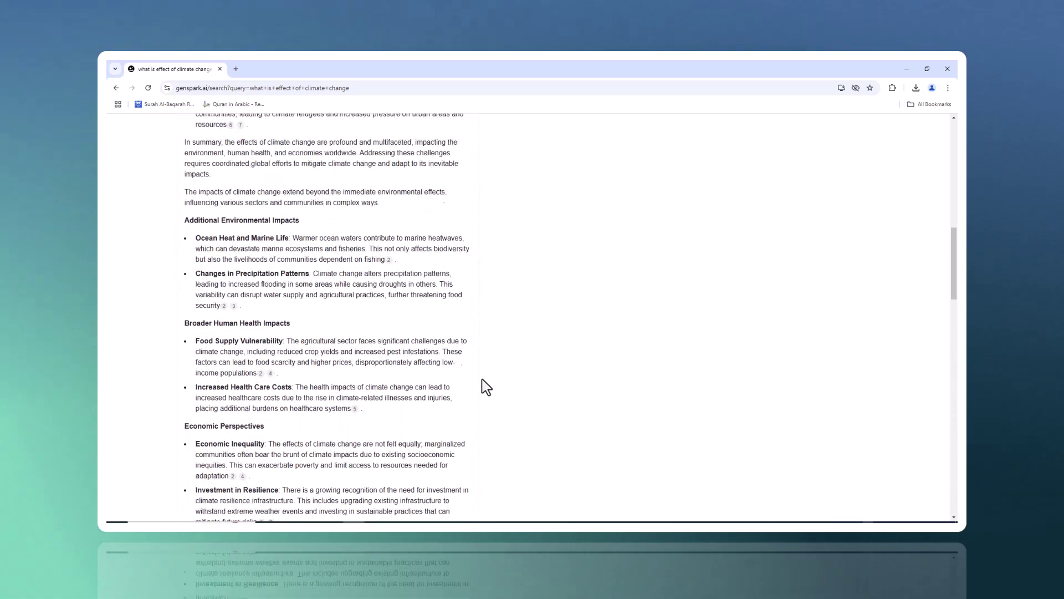
{"action": "scroll", "coordinate": [486, 394], "scroll_direction": "up", "scroll_amount": 4}
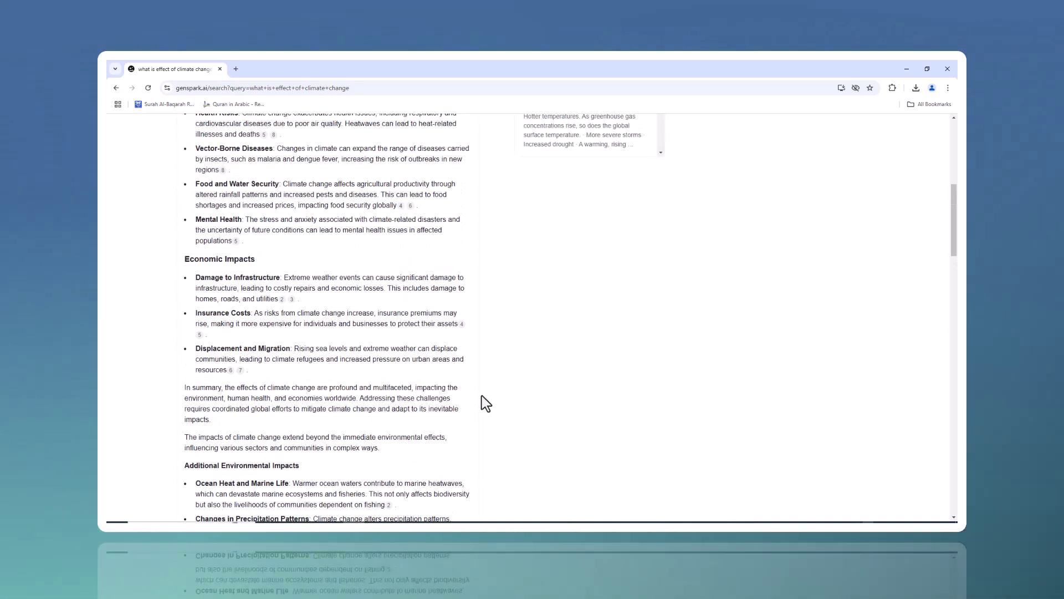
{"action": "scroll", "coordinate": [485, 404], "scroll_direction": "up", "scroll_amount": 5}
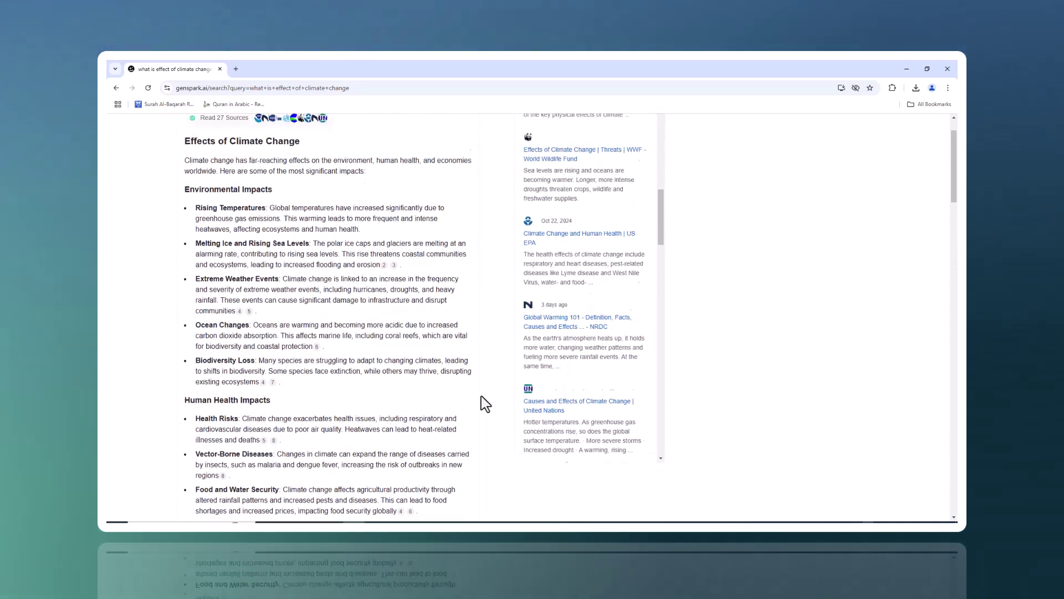
{"action": "scroll", "coordinate": [346, 332], "scroll_direction": "down", "scroll_amount": 6}
{"action": "scroll", "coordinate": [345, 353], "scroll_direction": "down", "scroll_amount": 5}
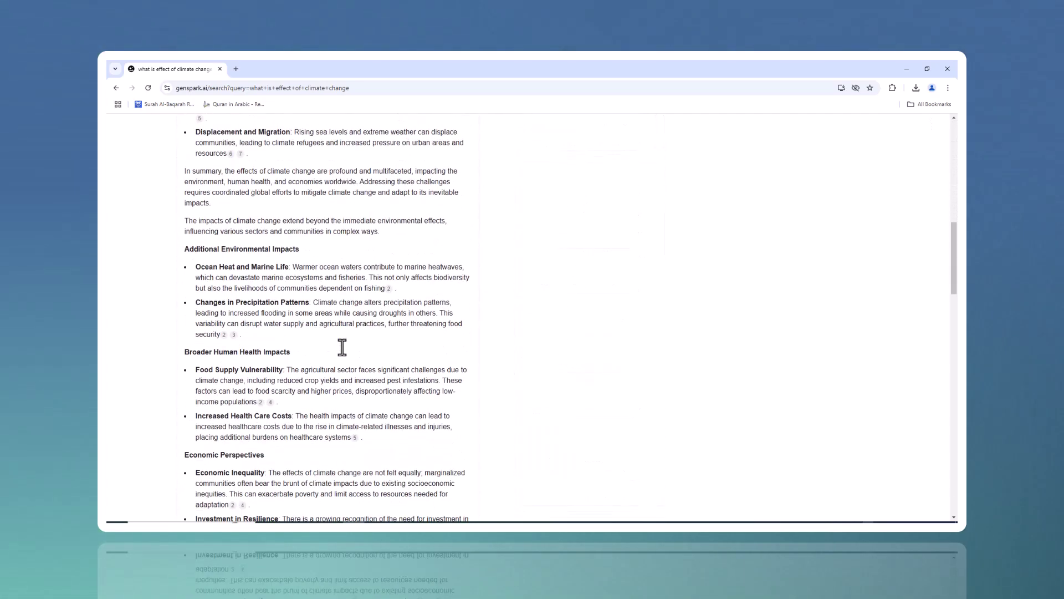
{"action": "scroll", "coordinate": [343, 353], "scroll_direction": "down", "scroll_amount": 15}
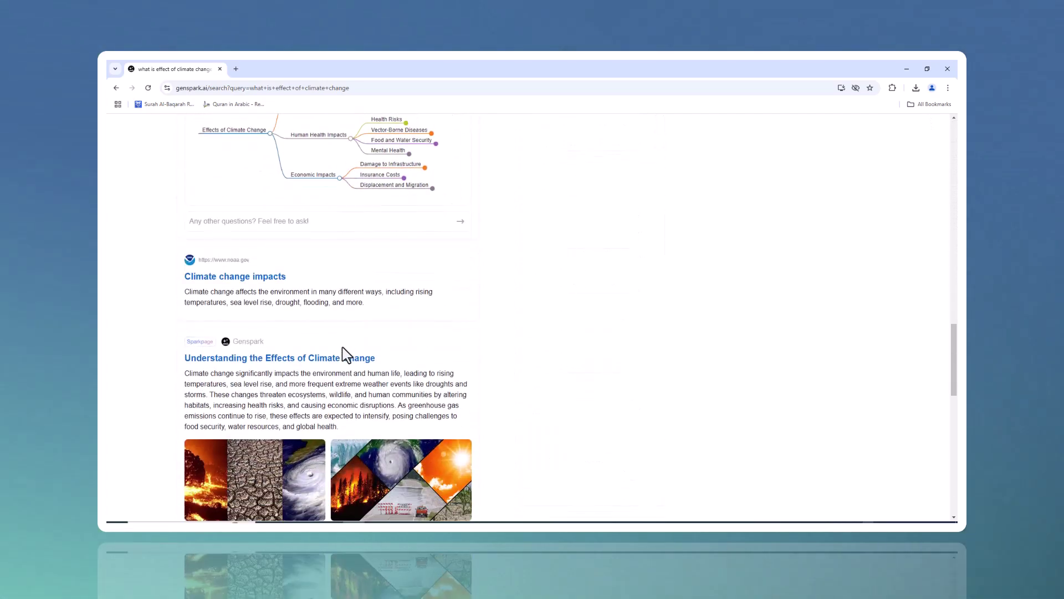
{"action": "scroll", "coordinate": [335, 341], "scroll_direction": "down", "scroll_amount": 2}
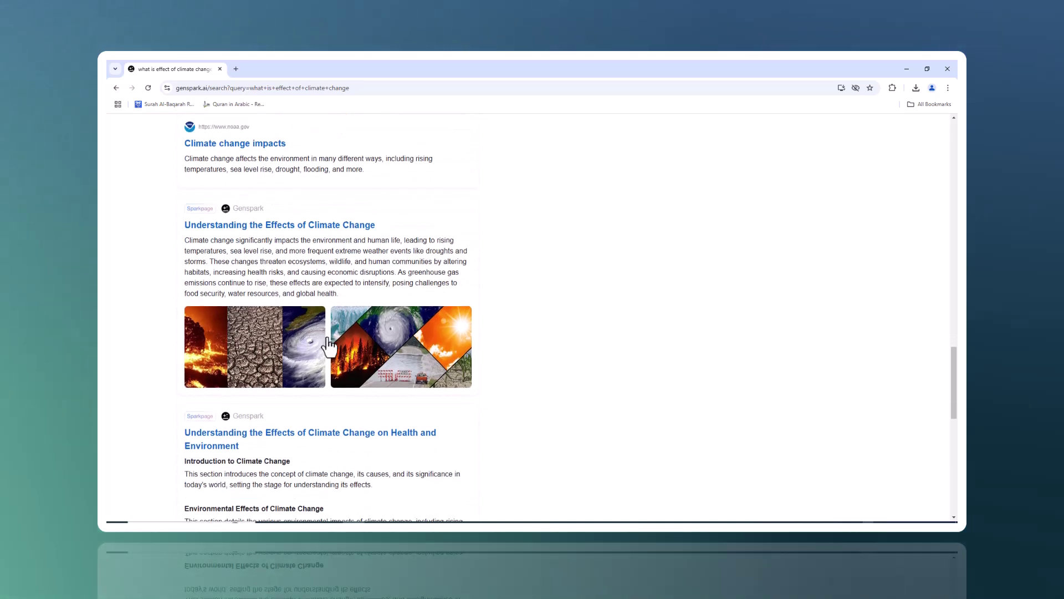
{"action": "scroll", "coordinate": [309, 271], "scroll_direction": "down", "scroll_amount": 7}
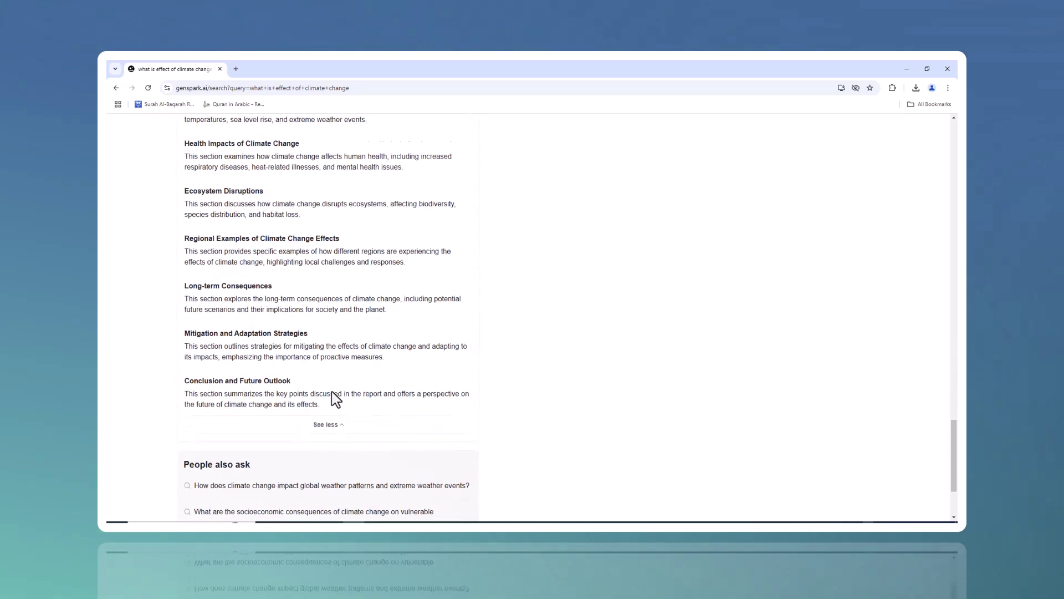
Step: Collapse the expanded Sparkpage outline and open the Sparkpage "Understanding the Effects of Climate Change"
{"action": "left_click", "coordinate": [340, 397]}
{"action": "left_click", "coordinate": [339, 397]}
{"action": "scroll", "coordinate": [372, 404], "scroll_direction": "up", "scroll_amount": 10}
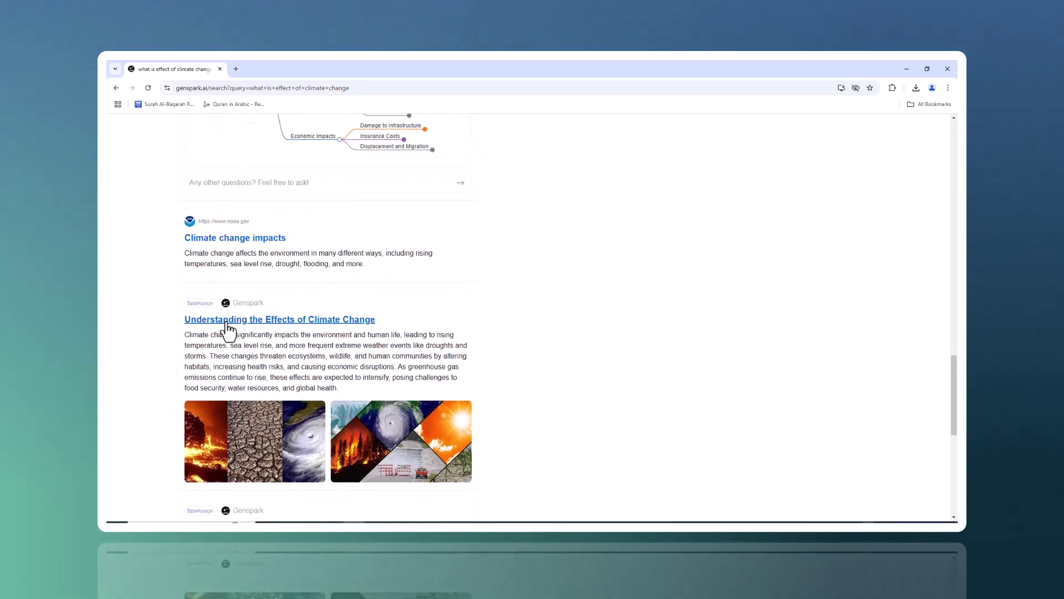
{"action": "left_click", "coordinate": [228, 327]}
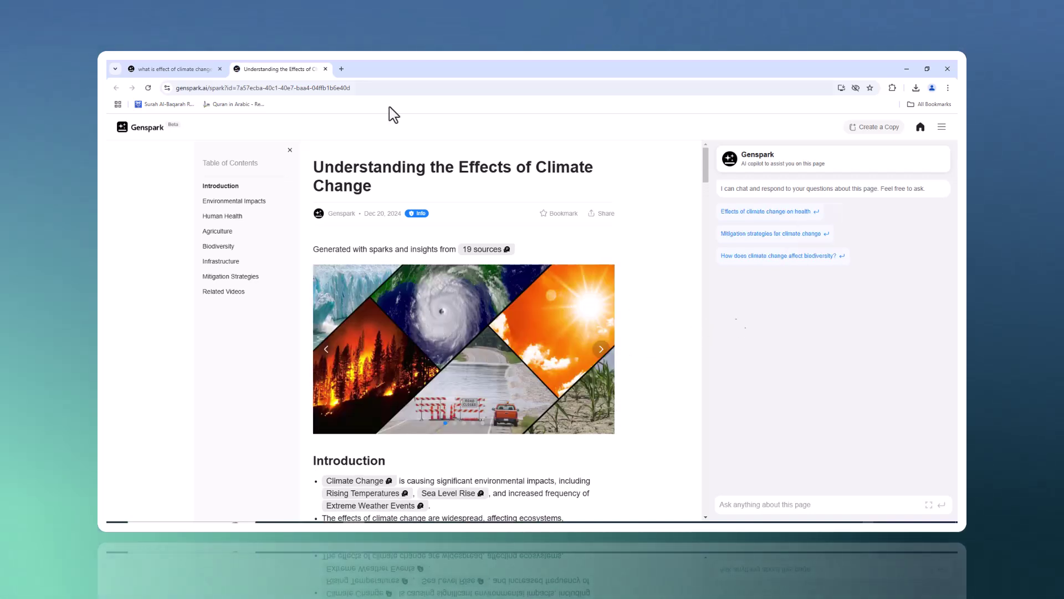
Step: Go to the Sparkpage's Environmental Impacts section, read on through Human Health and Agriculture, and advance the Agriculture pictures
{"action": "left_click", "coordinate": [235, 204]}
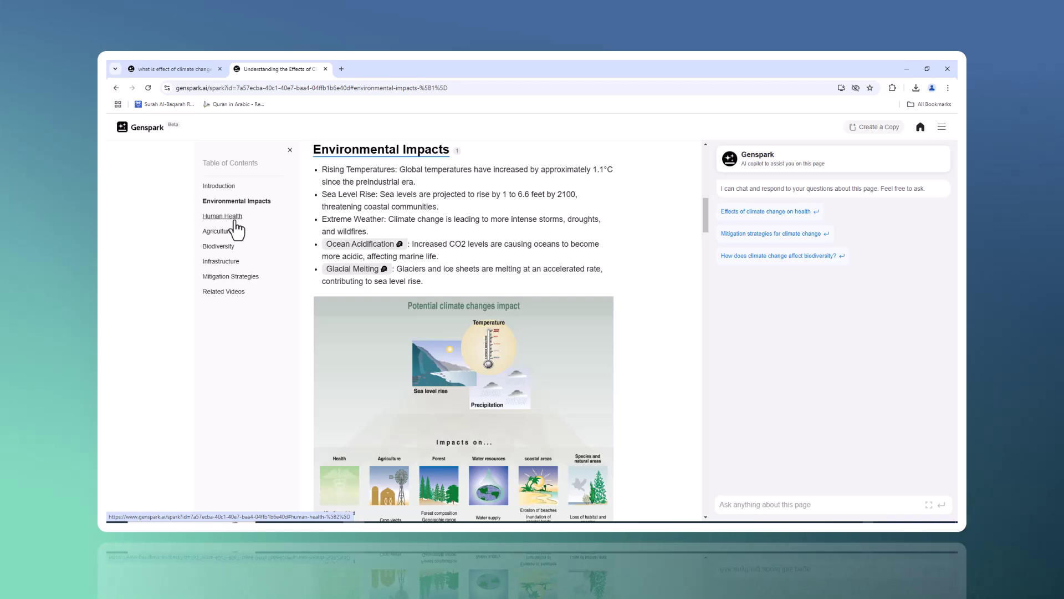
{"action": "scroll", "coordinate": [499, 261], "scroll_direction": "down", "scroll_amount": 7}
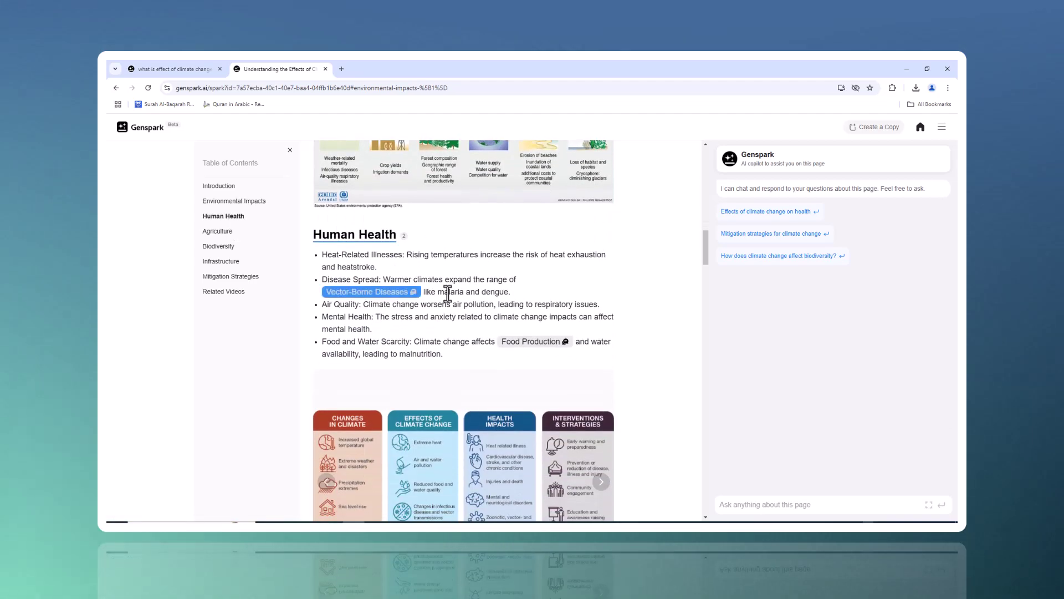
{"action": "scroll", "coordinate": [461, 297], "scroll_direction": "down", "scroll_amount": 3}
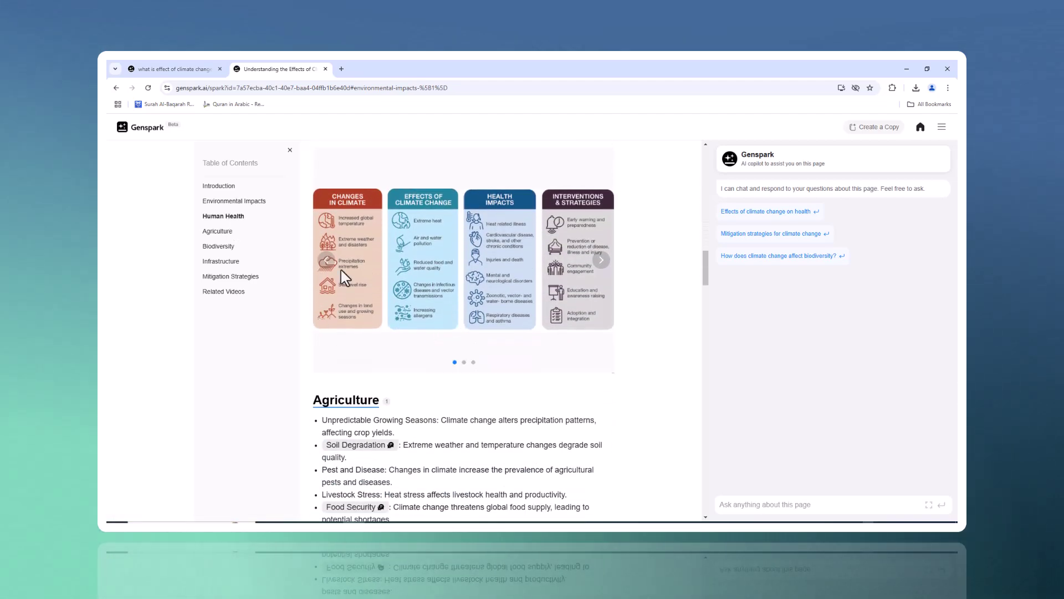
{"action": "scroll", "coordinate": [587, 308], "scroll_direction": "down", "scroll_amount": 6}
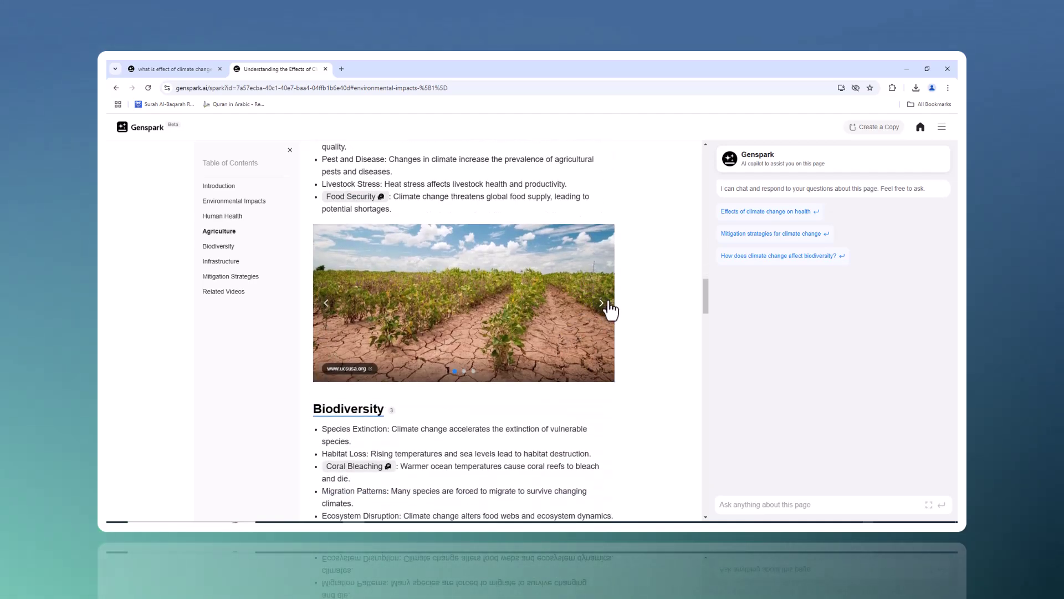
{"action": "left_click", "coordinate": [611, 302]}
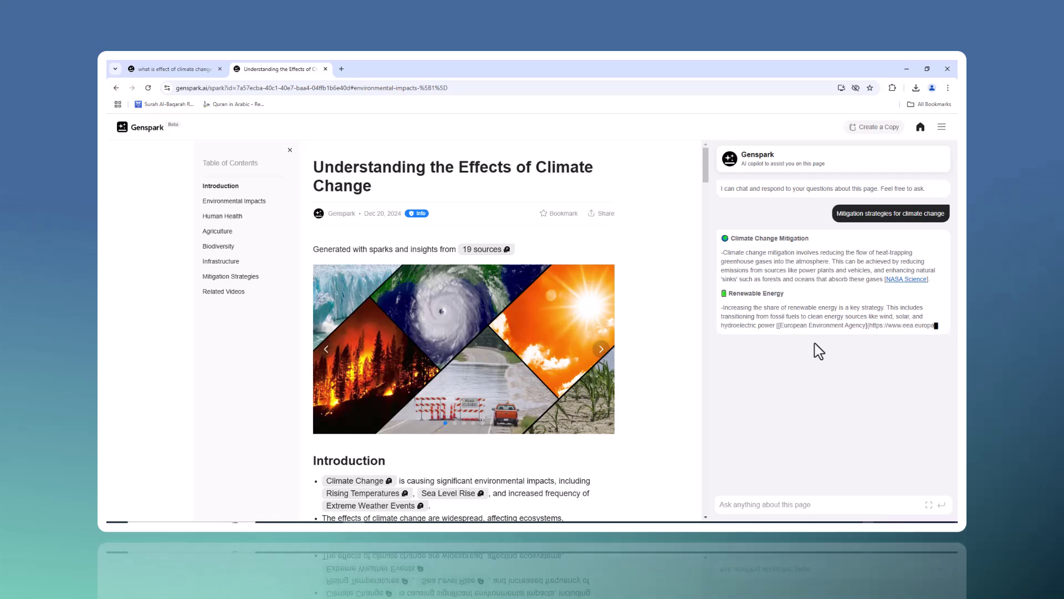
Step: Open the NASA Science source cited in the copilot's answer on mitigation strategies for climate change
{"action": "left_click", "coordinate": [905, 280]}
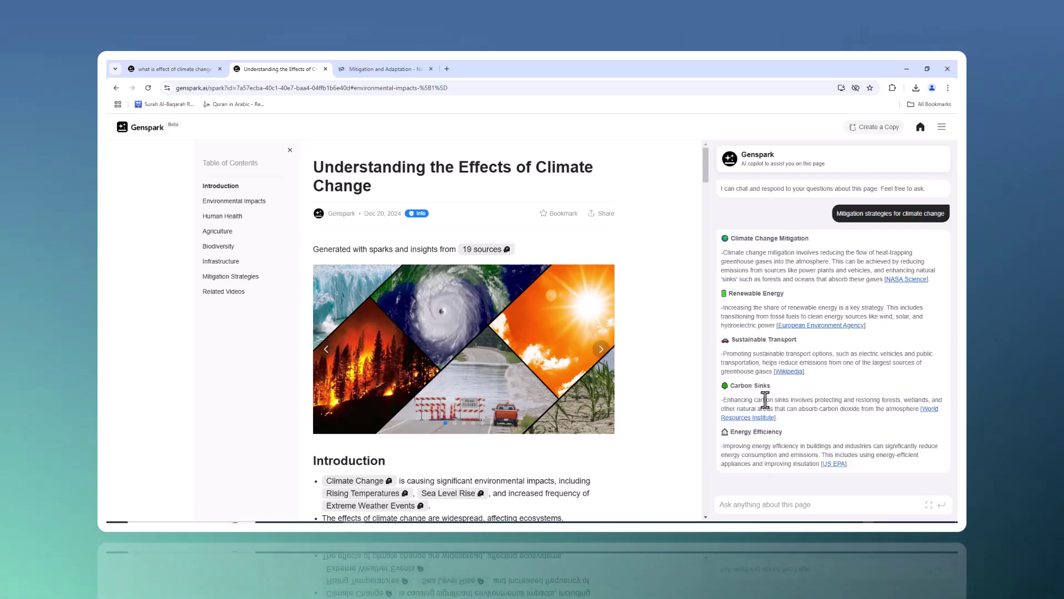
{"action": "left_click", "coordinate": [791, 455]}
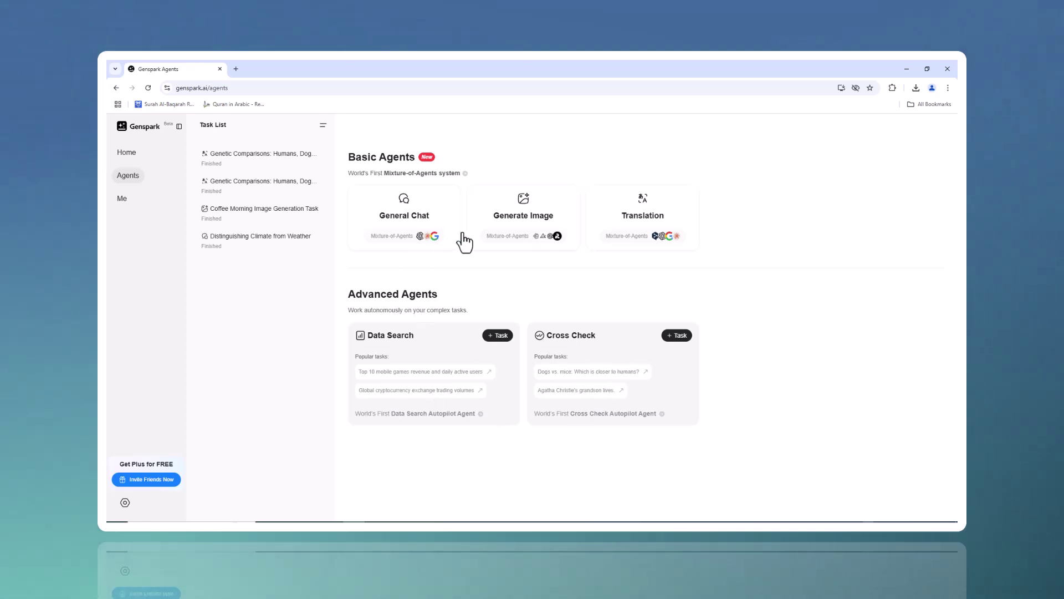
Step: Start a General Chat with the agent and ask what is the best way to stay productive
{"action": "left_click", "coordinate": [401, 223]}
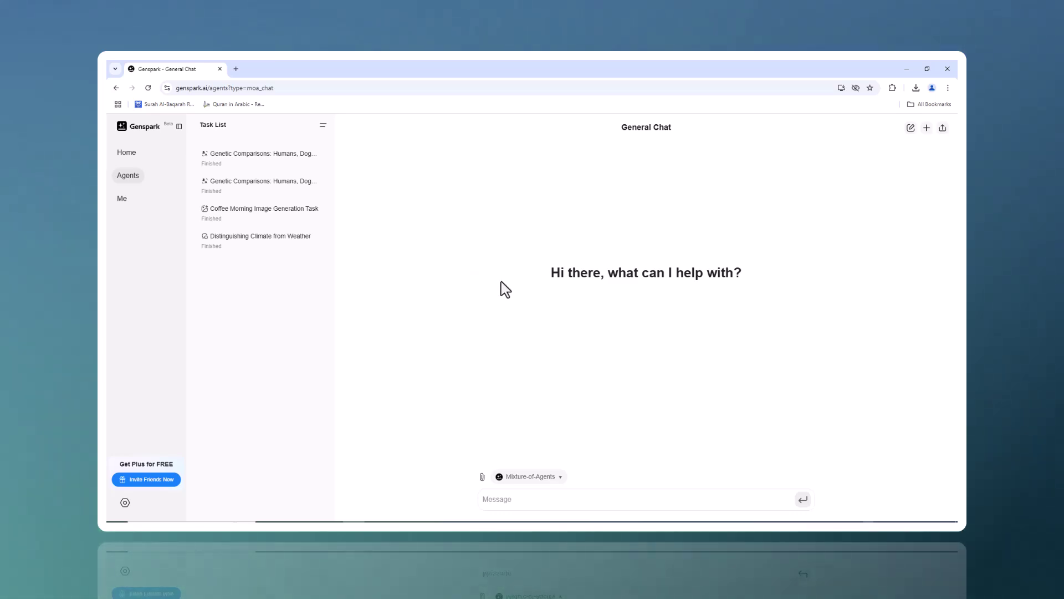
{"action": "left_click", "coordinate": [541, 499]}
{"action": "type", "text": "what is the best way to stay prod"}
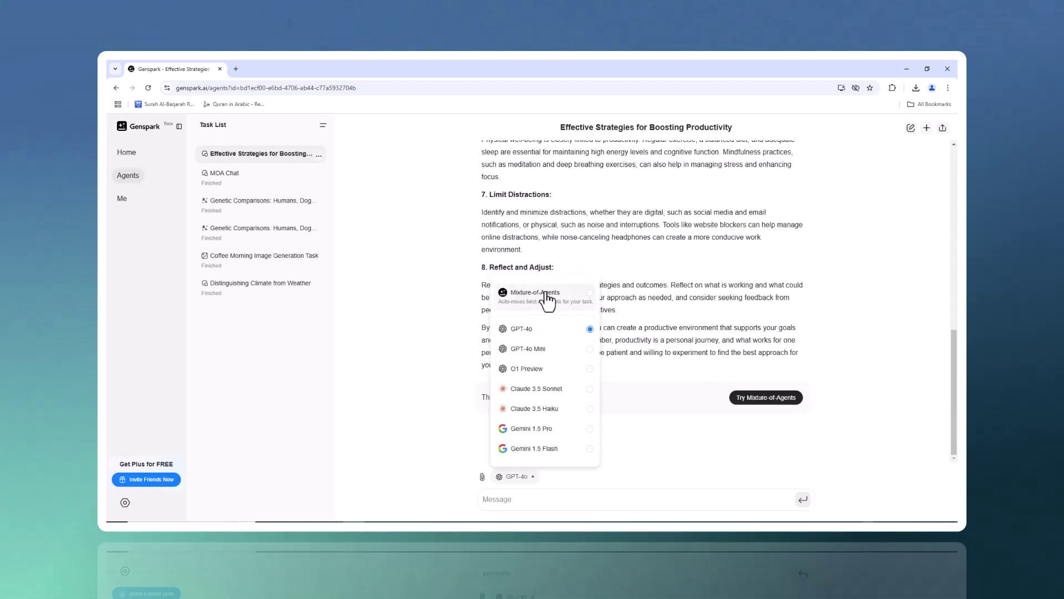
Step: Switch the productivity chat's model to Mixture-of-Agents
{"action": "left_click", "coordinate": [544, 297]}
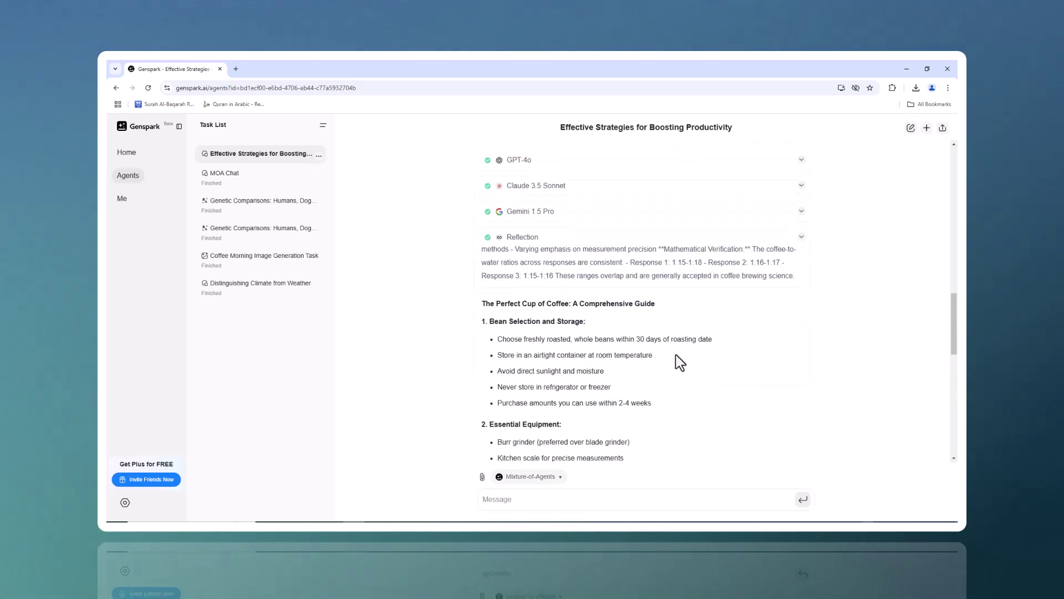
Step: Start a Generate Image task with the agent and generate images from the prompt "a futuristic city skyline of sunset"
{"action": "scroll", "coordinate": [550, 309], "scroll_direction": "down", "scroll_amount": 10}
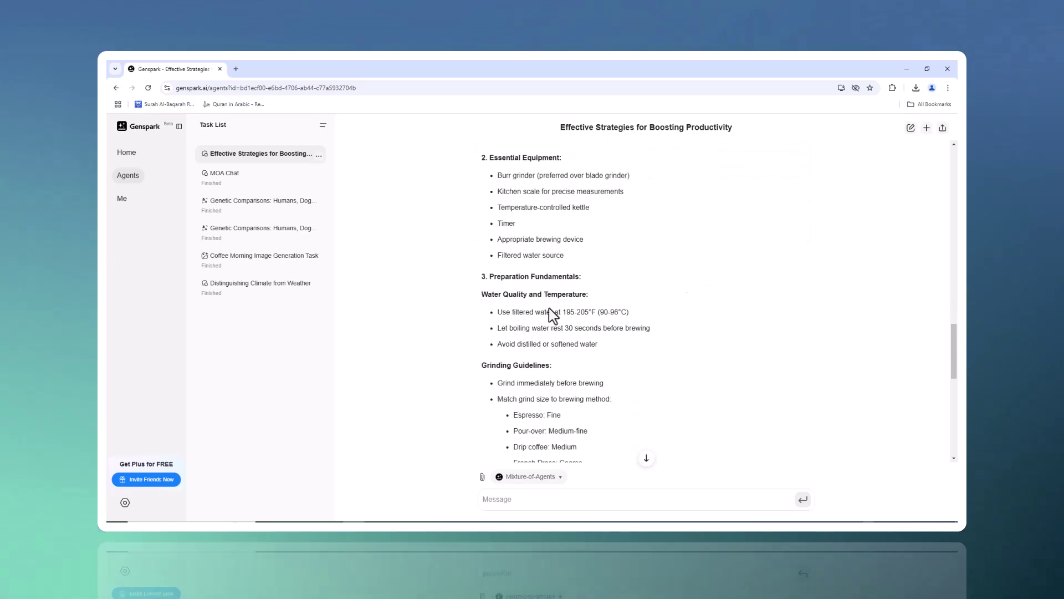
{"action": "scroll", "coordinate": [552, 330], "scroll_direction": "down", "scroll_amount": 6}
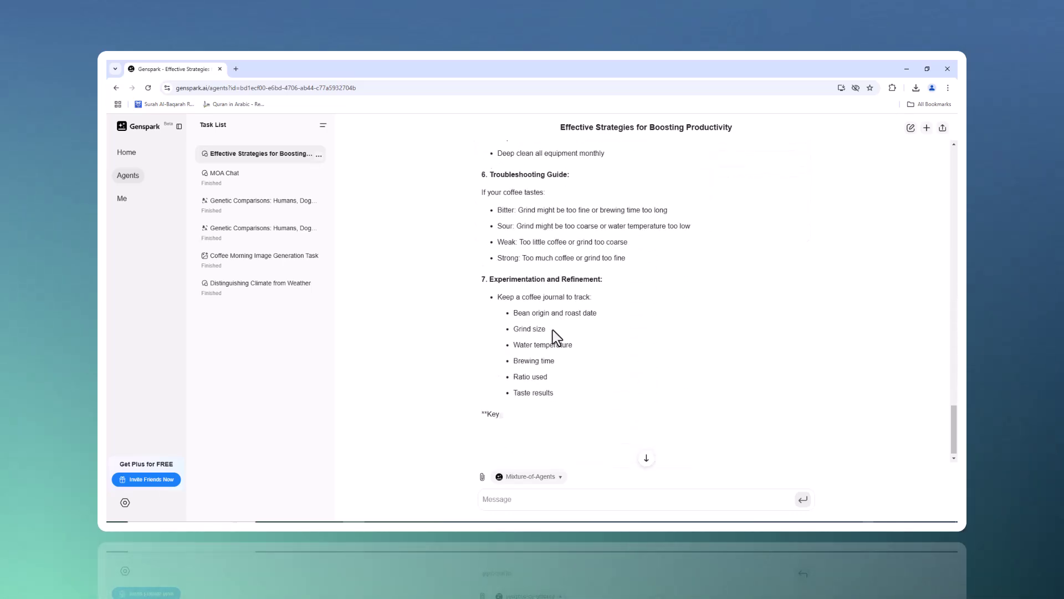
{"action": "left_click", "coordinate": [128, 175]}
{"action": "left_click", "coordinate": [562, 230]}
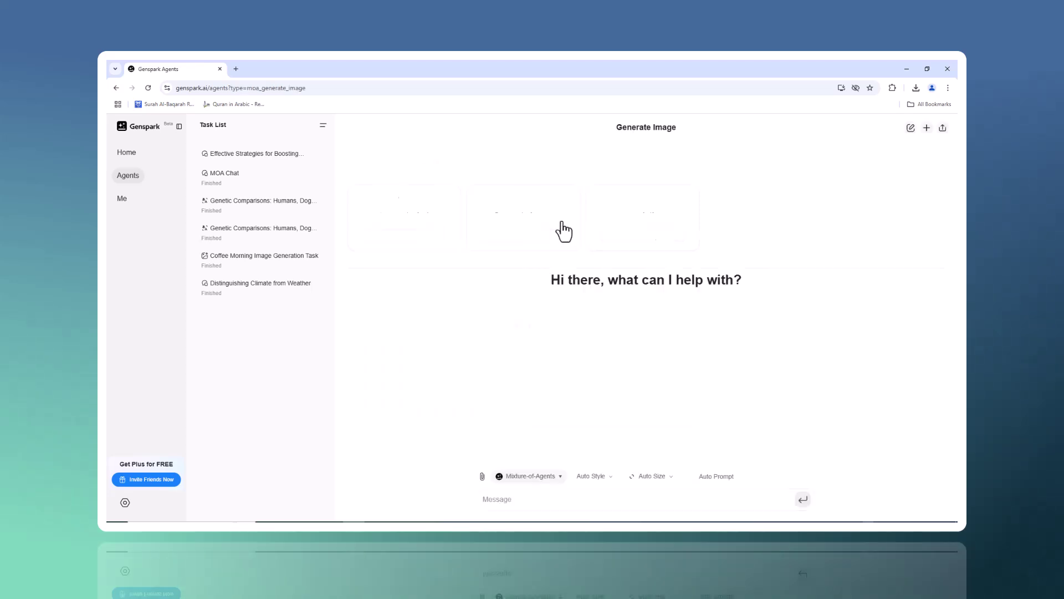
{"action": "type", "text": "a futuristic city skyline of"}
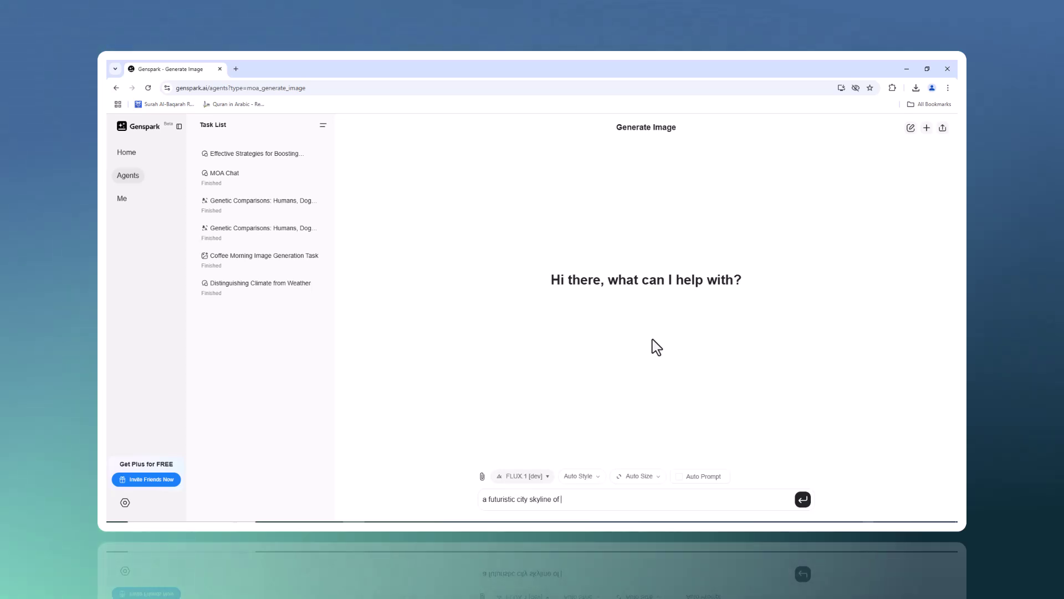
{"action": "type", "text": " sunset"}
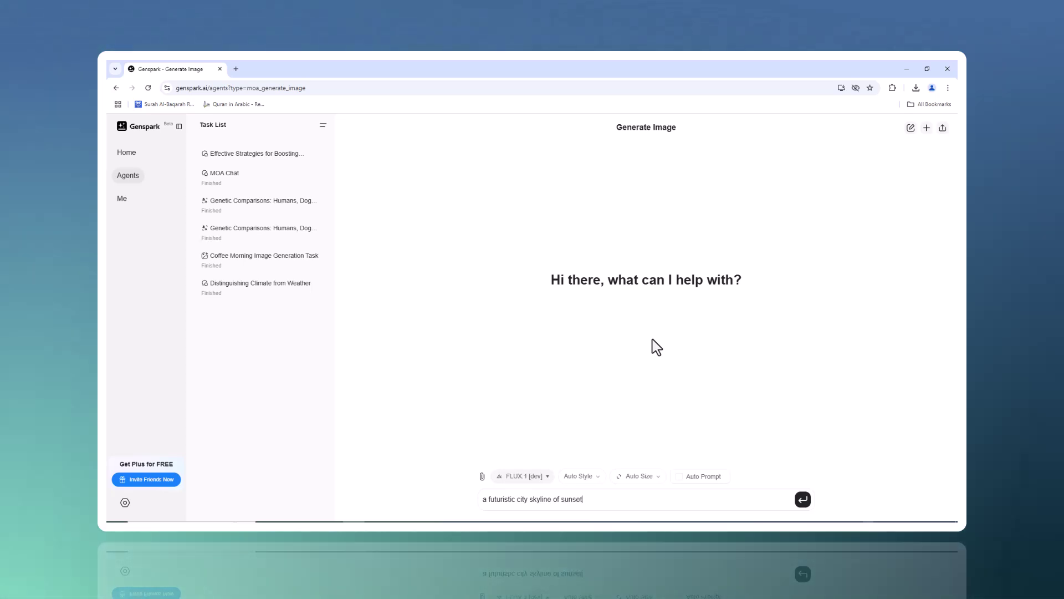
{"action": "key", "text": "Return"}
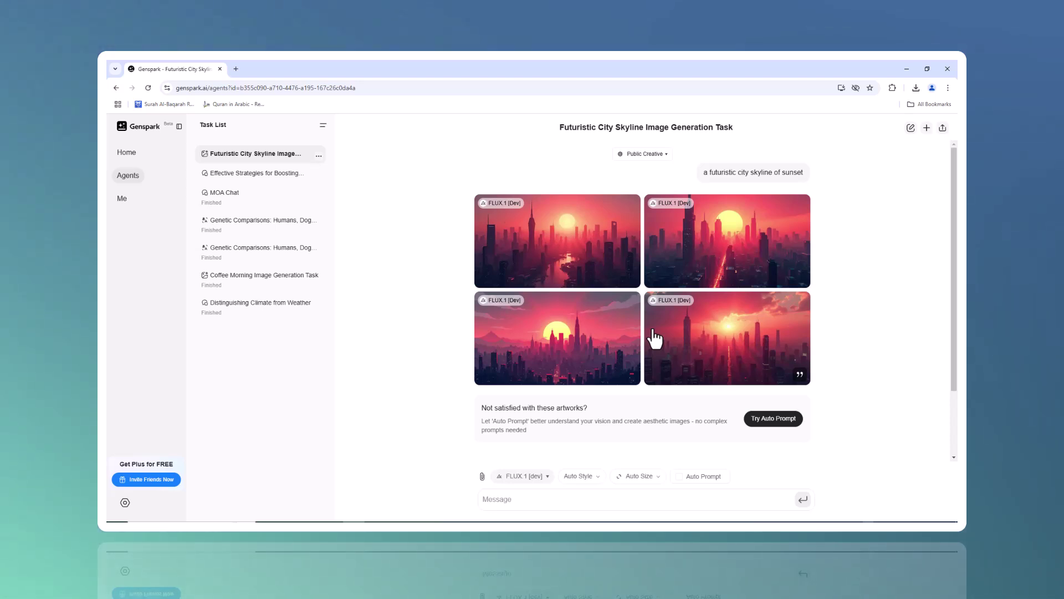
Step: Switch the image model to Mixture-of-Agents and generate images from the prompt "a sereene mountain lake at sunrise"
{"action": "scroll", "coordinate": [731, 286], "scroll_direction": "down", "scroll_amount": 2}
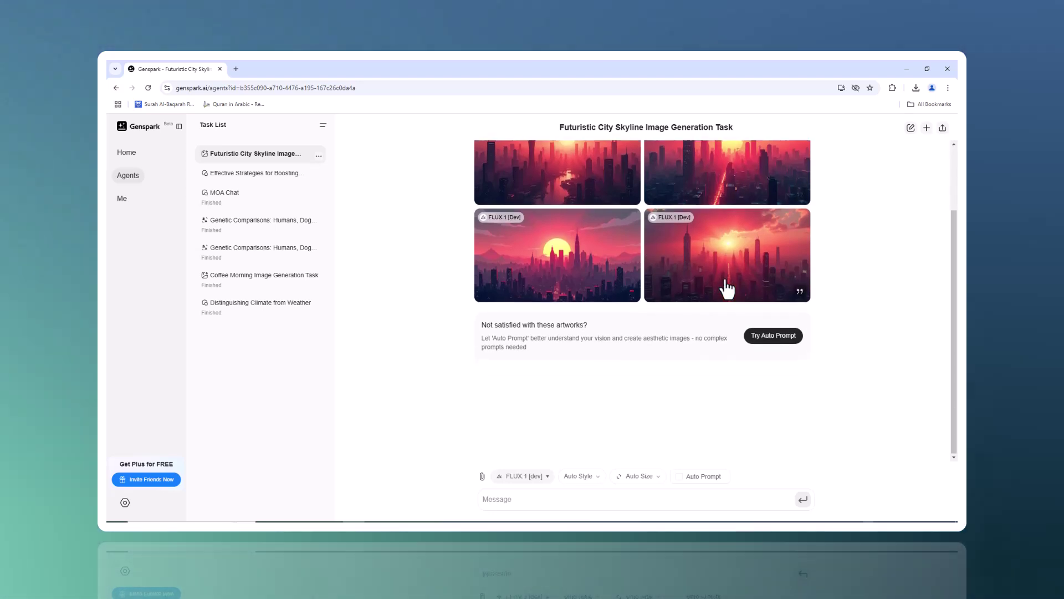
{"action": "scroll", "coordinate": [720, 289], "scroll_direction": "up", "scroll_amount": 2}
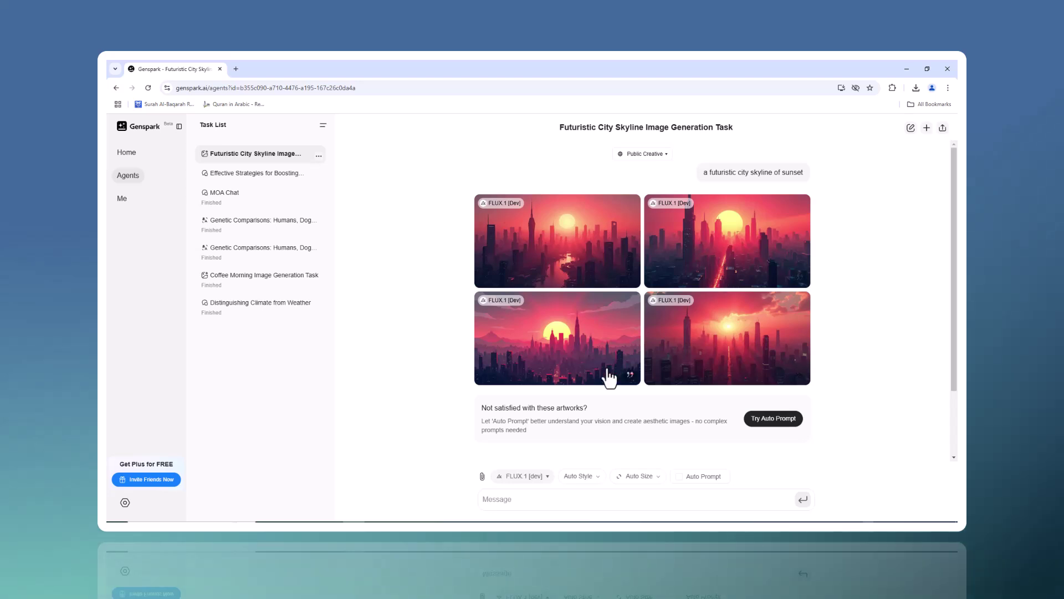
{"action": "left_click", "coordinate": [524, 476]}
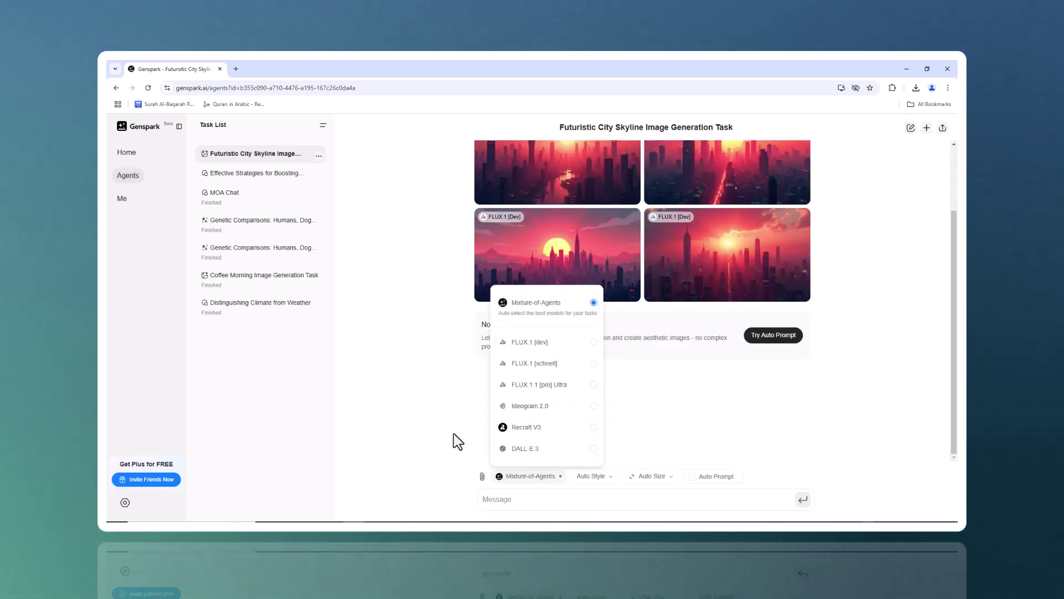
{"action": "left_click", "coordinate": [419, 413]}
{"action": "left_click", "coordinate": [563, 499]}
{"action": "type", "text": "a sereene mountain lake at sunrise"}
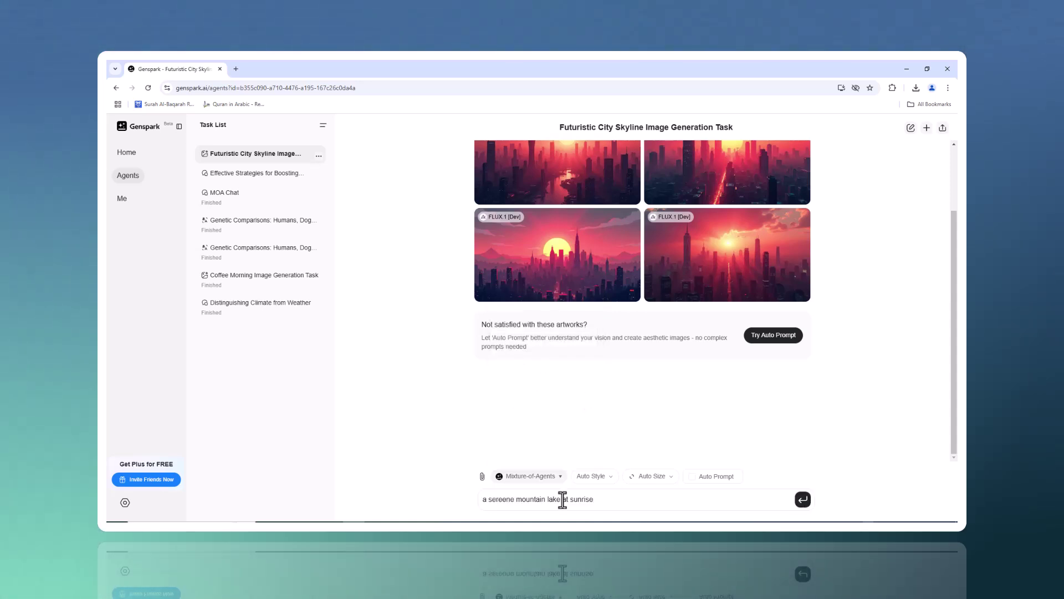
{"action": "key", "text": "Return"}
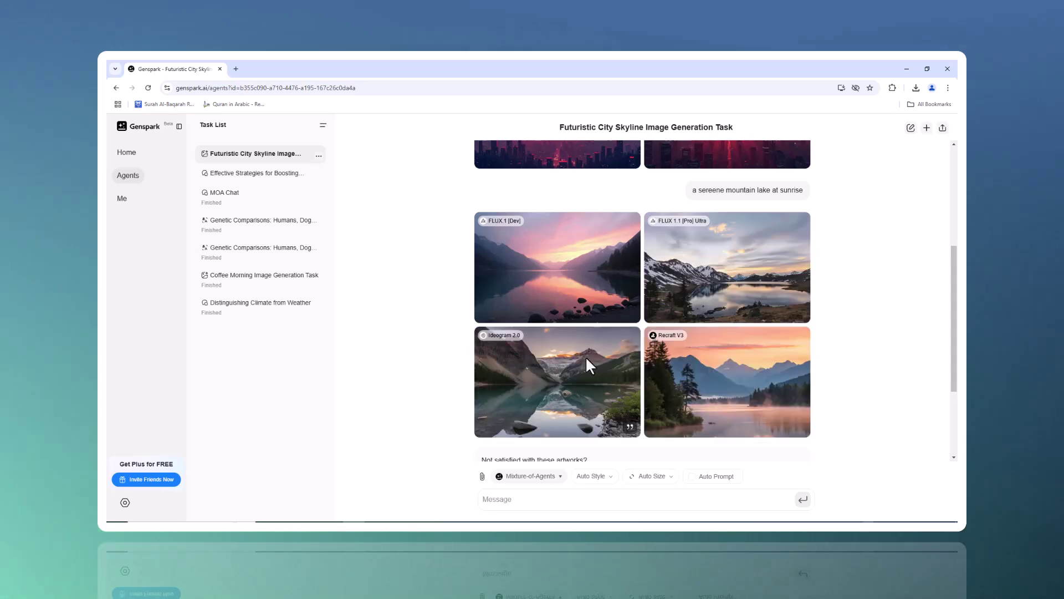
Step: Regenerate the mountain lake images with Auto Prompt, and ask the agent to "beautify it" using the new Recraft V3 image as reference
{"action": "scroll", "coordinate": [586, 356], "scroll_direction": "down", "scroll_amount": 3}
{"action": "left_click", "coordinate": [774, 335]}
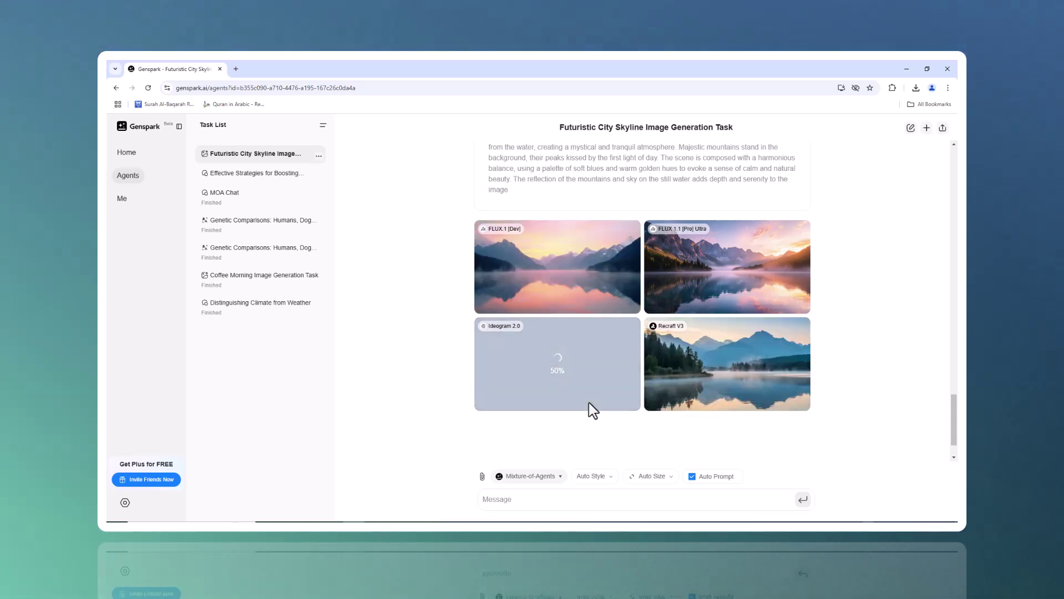
{"action": "left_click", "coordinate": [800, 400]}
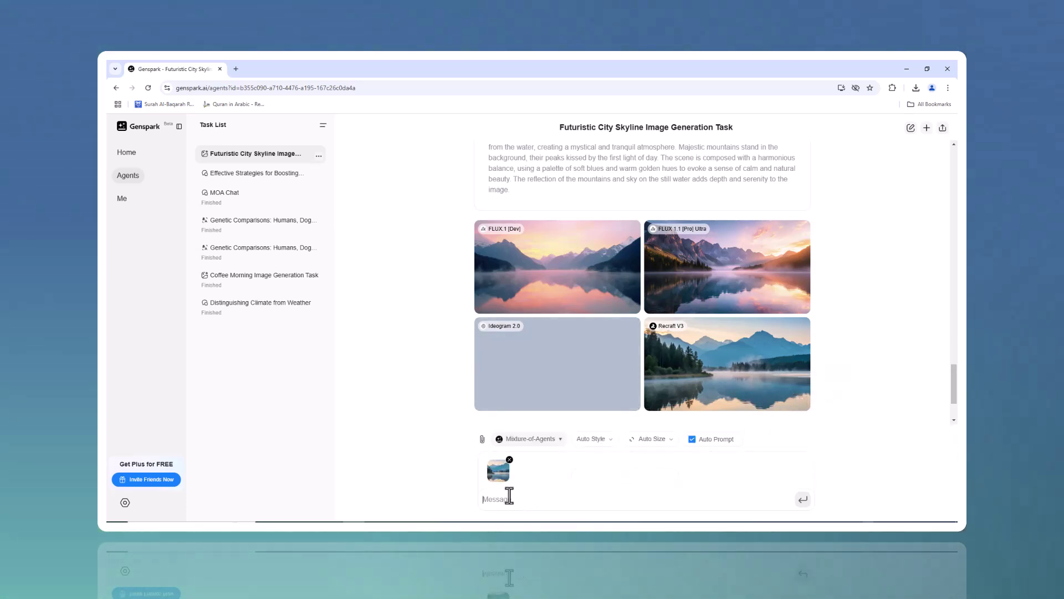
{"action": "left_click", "coordinate": [507, 497]}
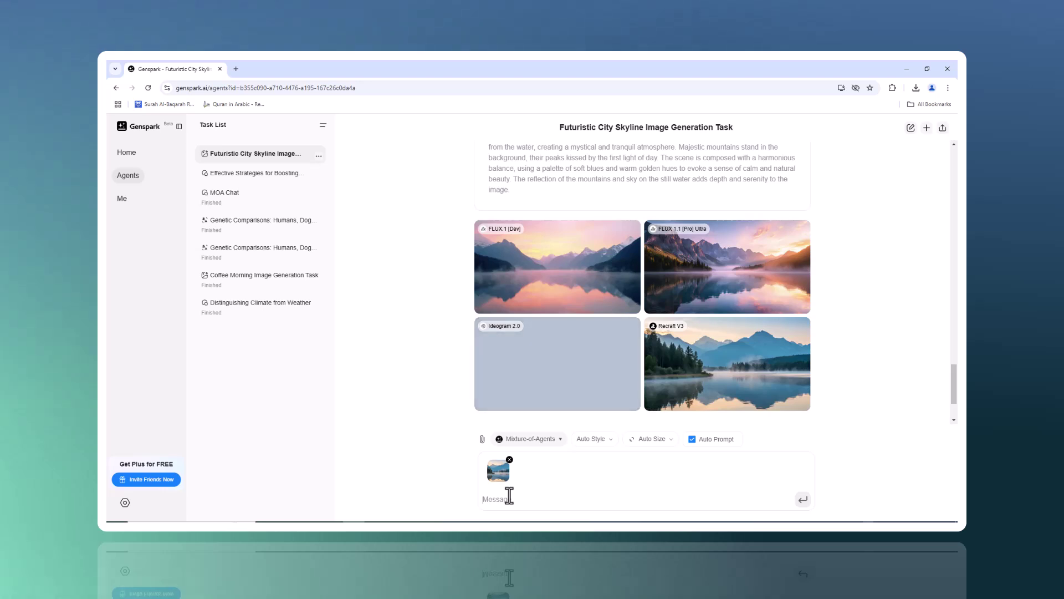
{"action": "type", "text": "beauti"}
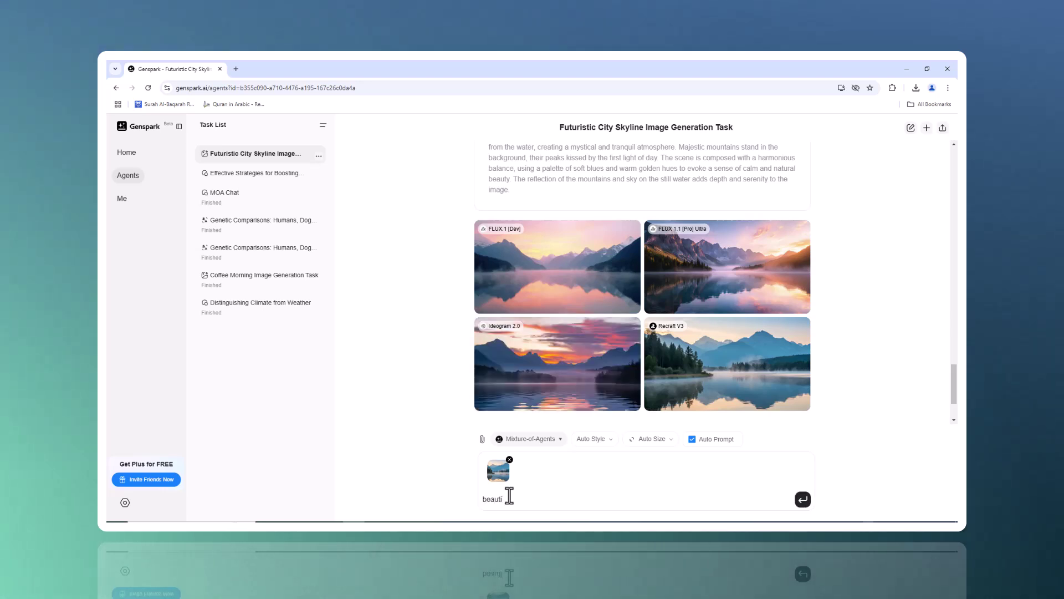
{"action": "type", "text": "fy"}
{"action": "key", "text": "Return"}
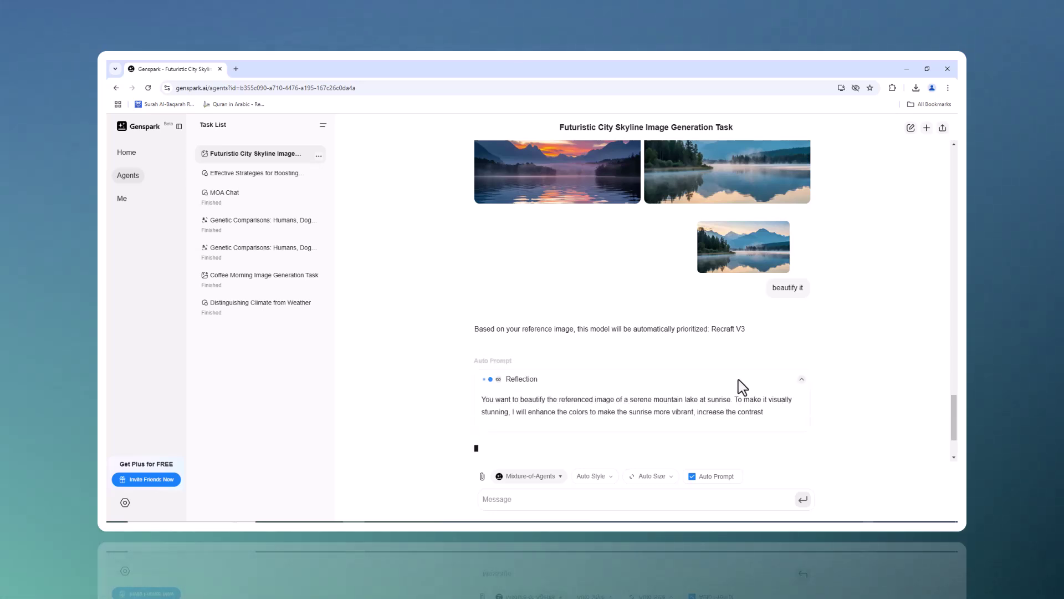
{"action": "scroll", "coordinate": [741, 390], "scroll_direction": "up", "scroll_amount": 1}
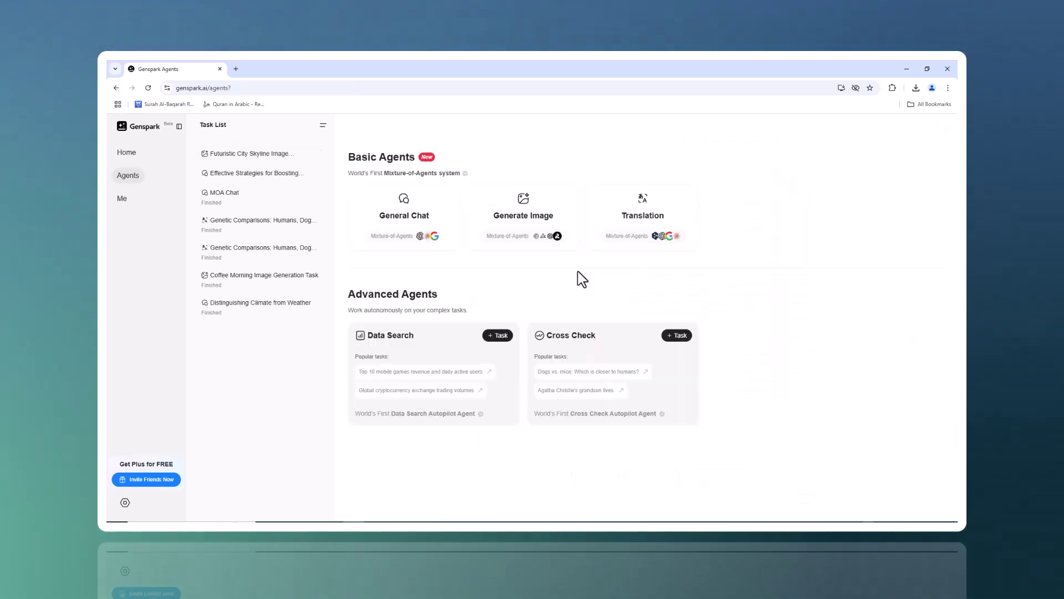
Step: Translate "hello how are you?" from English to Spanish with the Translation agent, and submit "good morning how are you" using Mixture-of-Agents
{"action": "left_click", "coordinate": [614, 243]}
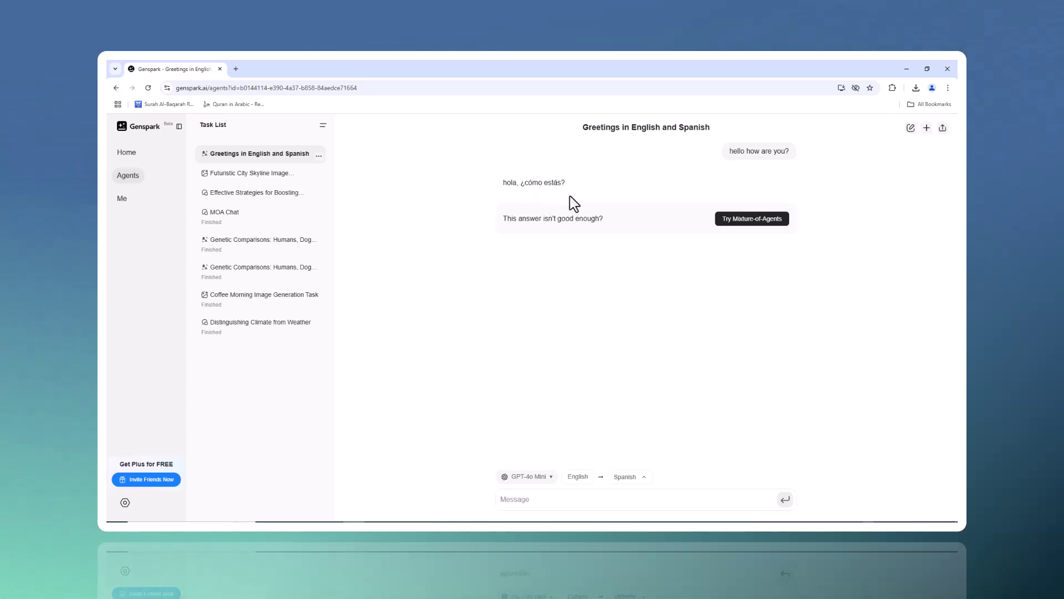
{"action": "left_click", "coordinate": [758, 234]}
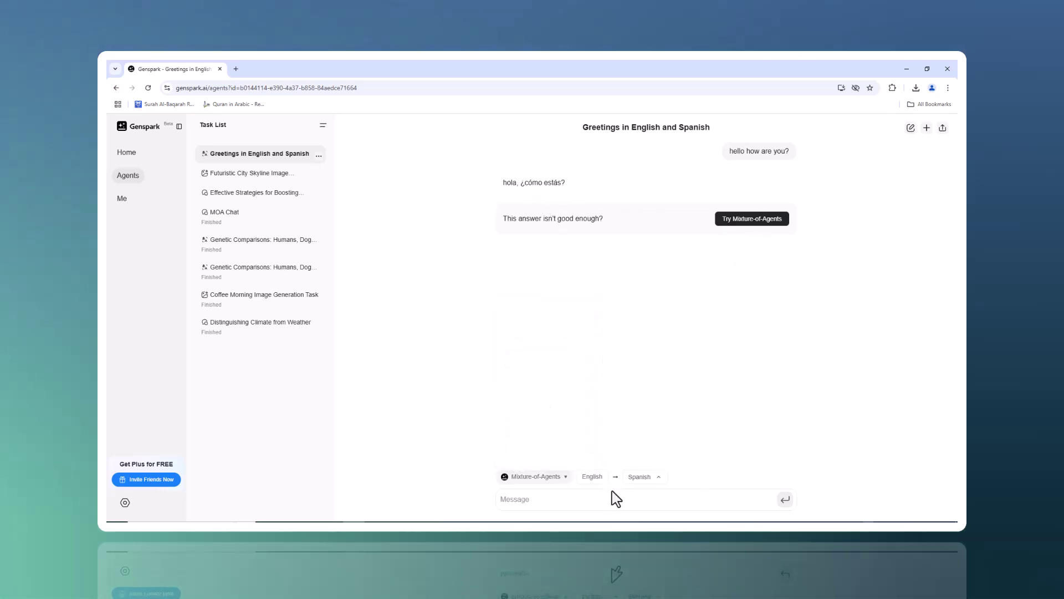
{"action": "left_click", "coordinate": [523, 501]}
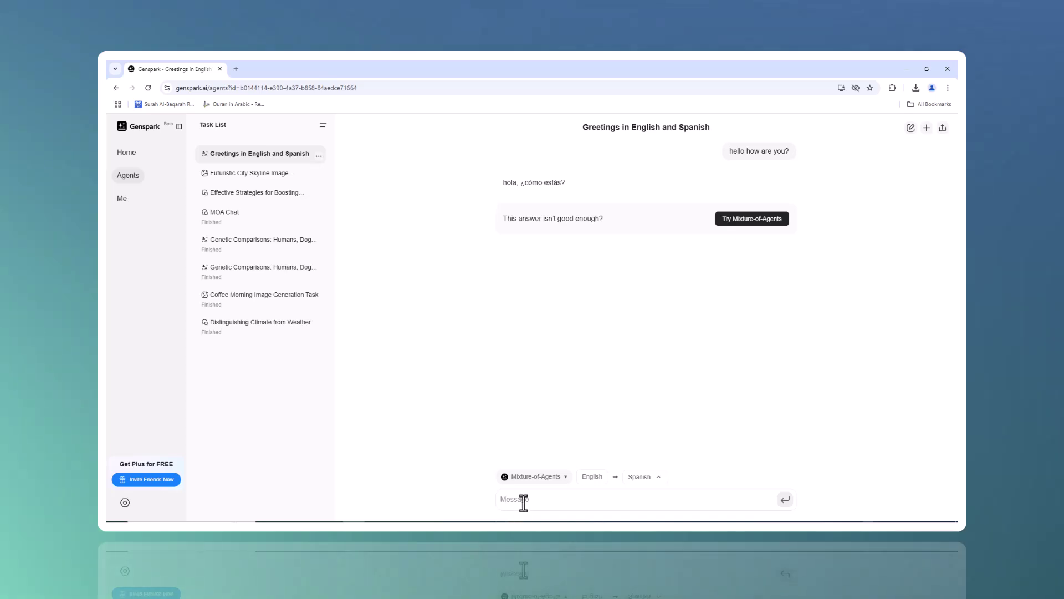
{"action": "type", "text": "good morning how are you"}
{"action": "left_click", "coordinate": [643, 477]}
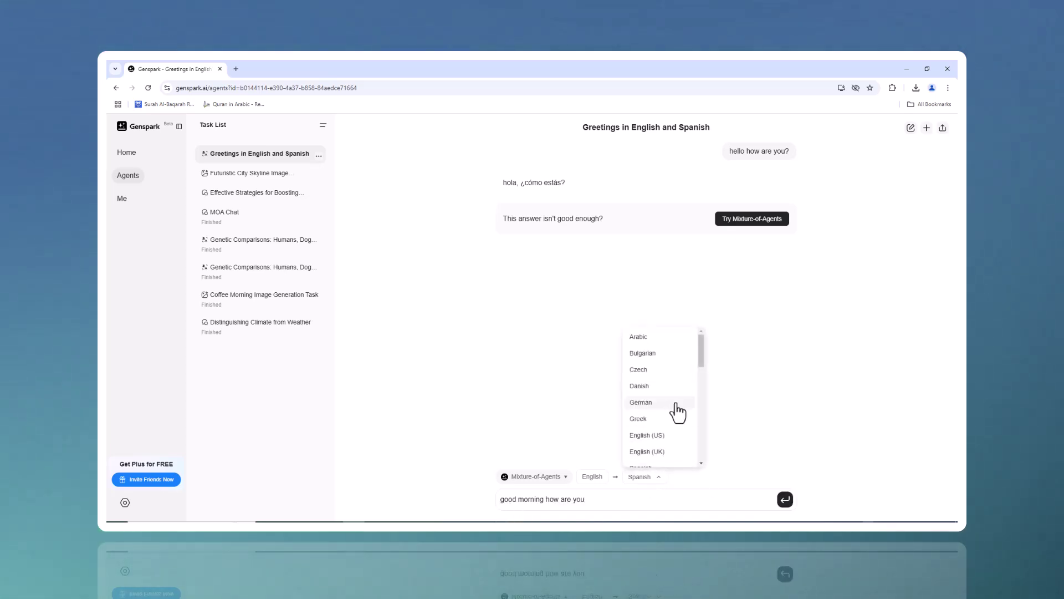
{"action": "left_click", "coordinate": [785, 499]}
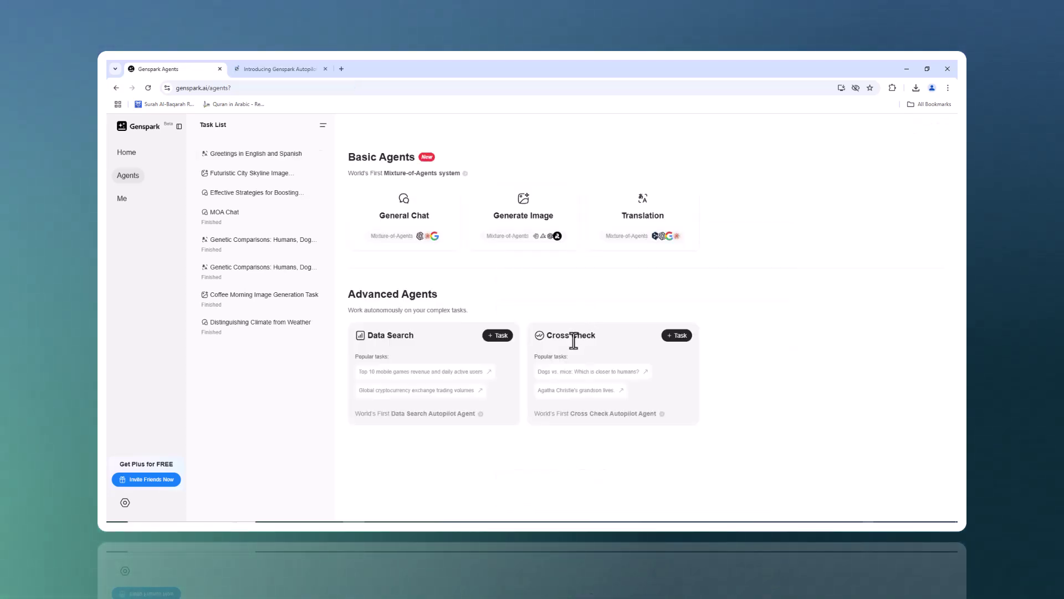
Step: Open the Cross Check example "Dogs vs. mice. Which is closer to humans?" and expand the autopilot agent's process to review its stages
{"action": "left_click", "coordinate": [680, 336]}
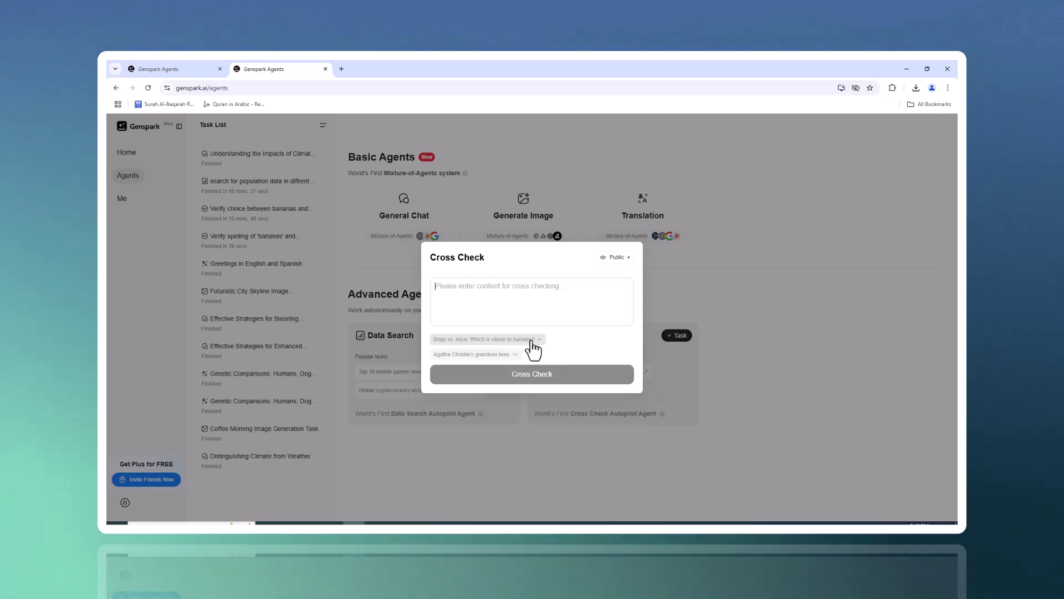
{"action": "left_click", "coordinate": [533, 349]}
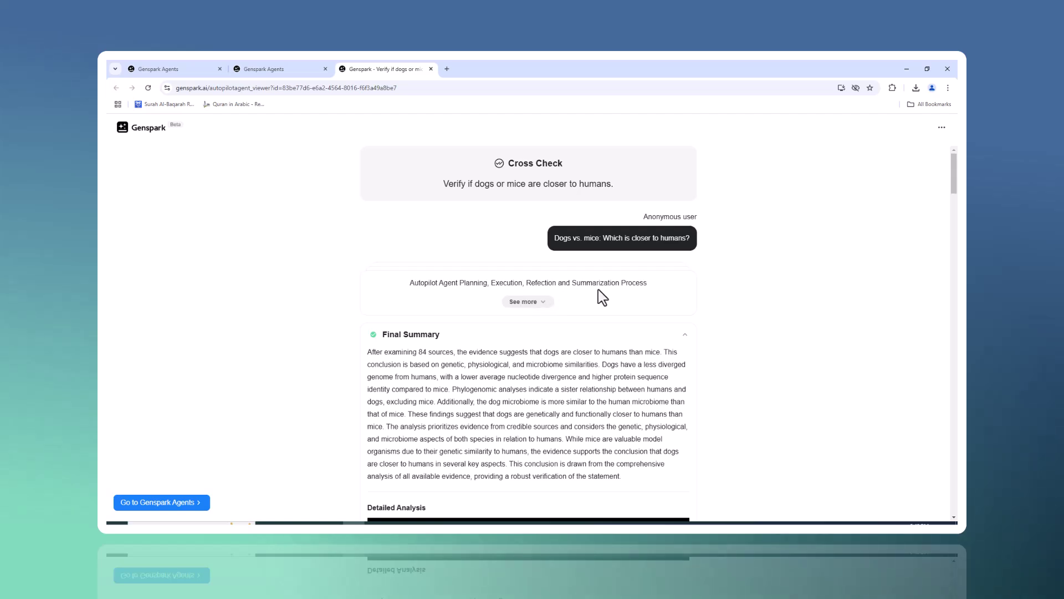
{"action": "left_click", "coordinate": [537, 303]}
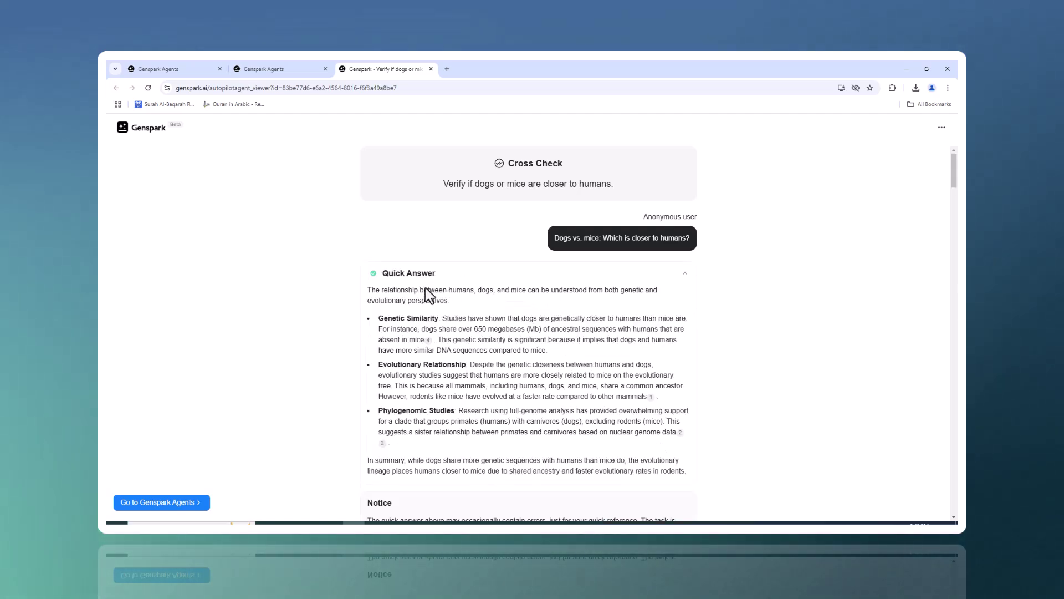
{"action": "scroll", "coordinate": [428, 333], "scroll_direction": "down", "scroll_amount": 7}
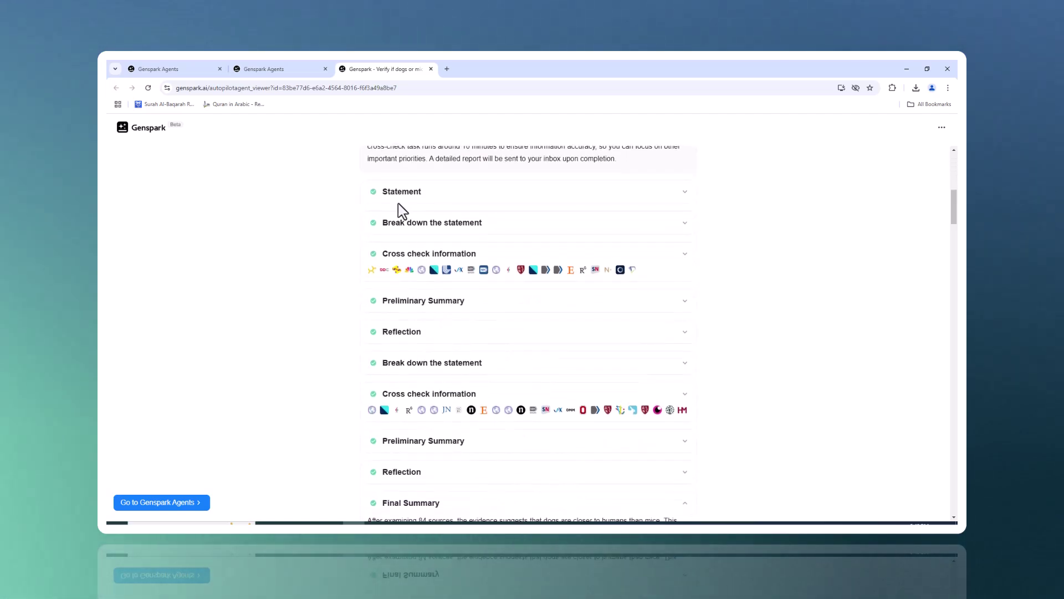
{"action": "scroll", "coordinate": [444, 331], "scroll_direction": "down", "scroll_amount": 7}
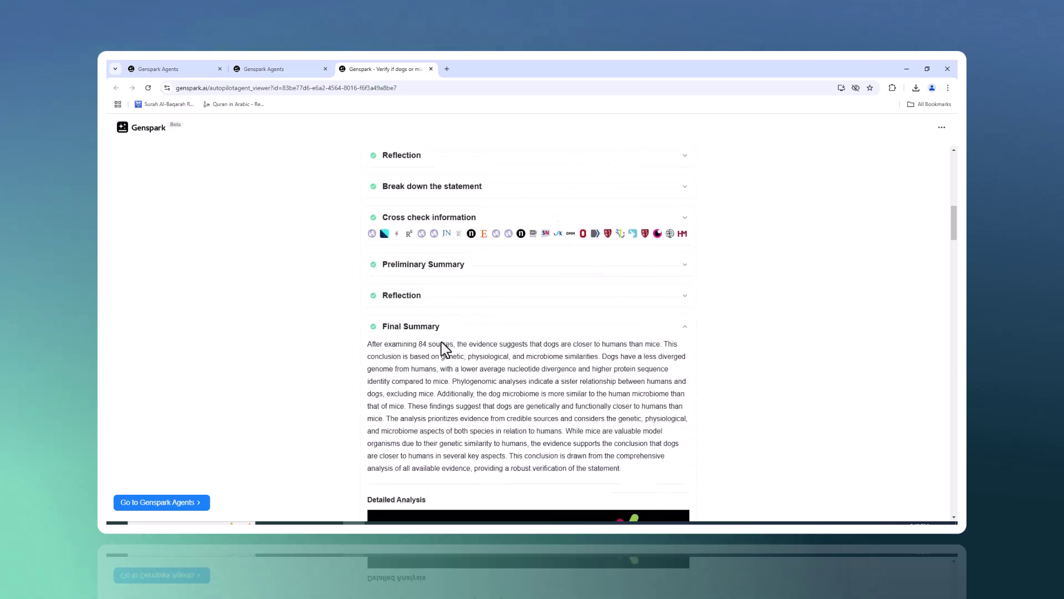
{"action": "scroll", "coordinate": [441, 349], "scroll_direction": "down", "scroll_amount": 2}
{"action": "scroll", "coordinate": [499, 321], "scroll_direction": "up", "scroll_amount": 15}
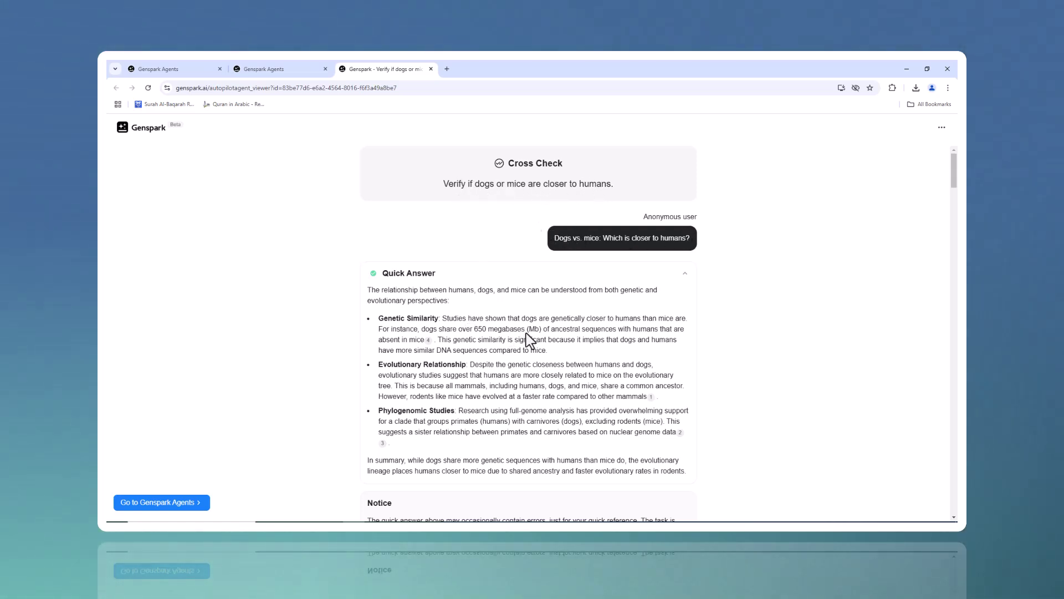
Step: Expand the second Cross check information stage of the dogs-versus-mice report and look through its sources down to the Final Summary
{"action": "scroll", "coordinate": [586, 345], "scroll_direction": "down", "scroll_amount": 1}
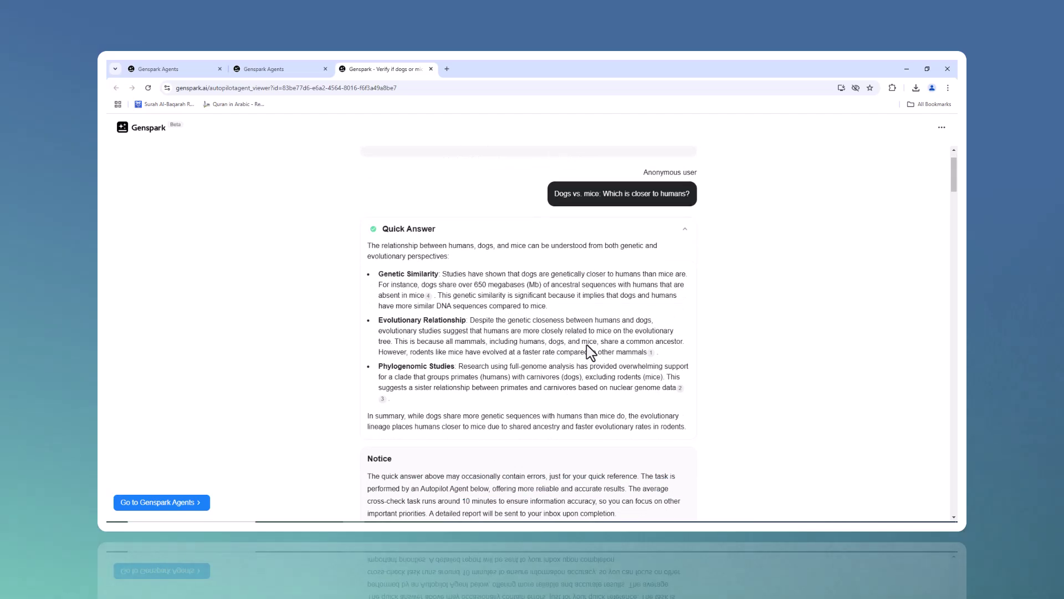
{"action": "scroll", "coordinate": [587, 345], "scroll_direction": "down", "scroll_amount": 4}
{"action": "scroll", "coordinate": [586, 345], "scroll_direction": "down", "scroll_amount": 2}
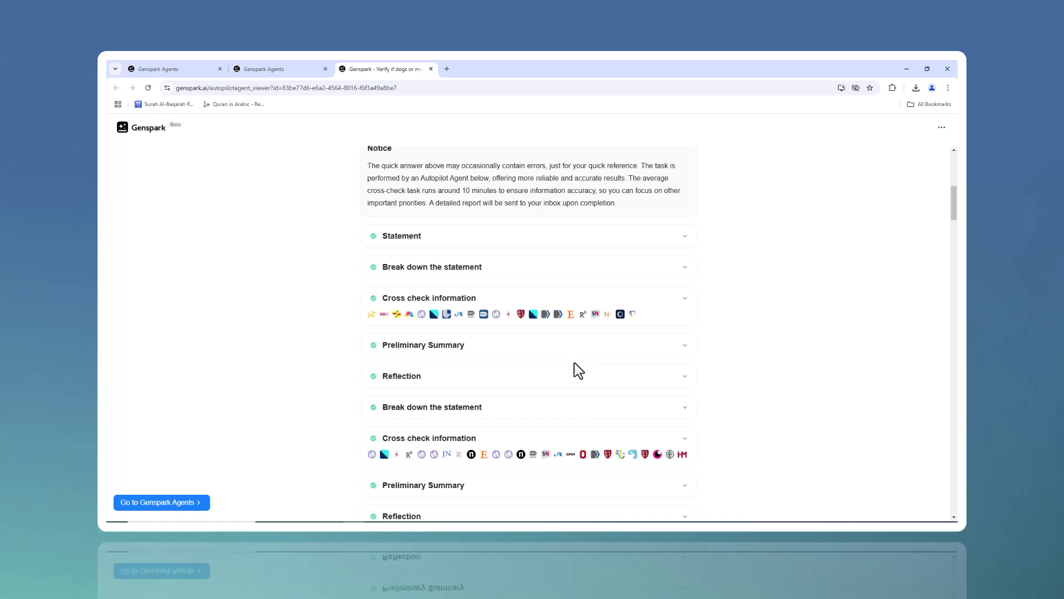
{"action": "scroll", "coordinate": [666, 413], "scroll_direction": "down", "scroll_amount": 1}
{"action": "scroll", "coordinate": [664, 413], "scroll_direction": "down", "scroll_amount": 1}
{"action": "left_click", "coordinate": [686, 350]}
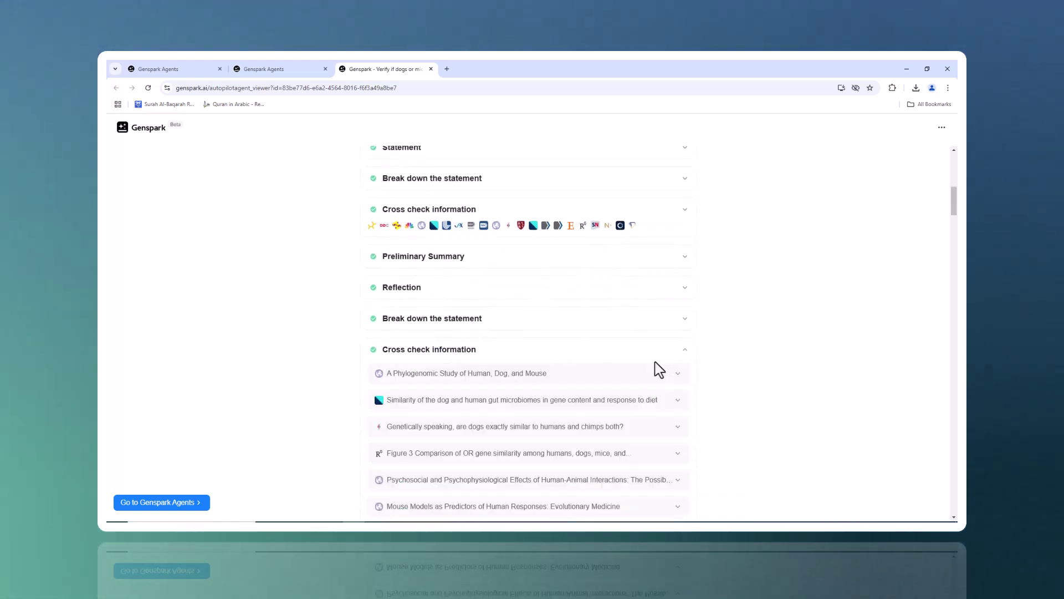
{"action": "scroll", "coordinate": [660, 370], "scroll_direction": "down", "scroll_amount": 2}
{"action": "scroll", "coordinate": [659, 369], "scroll_direction": "down", "scroll_amount": 2}
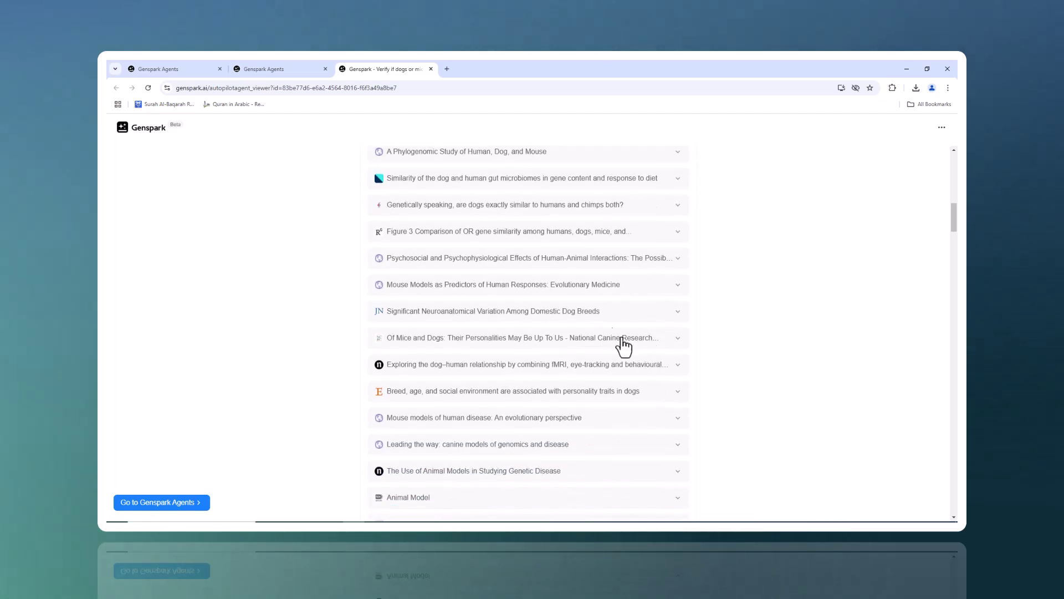
{"action": "scroll", "coordinate": [589, 301], "scroll_direction": "down", "scroll_amount": 5}
{"action": "scroll", "coordinate": [589, 302], "scroll_direction": "down", "scroll_amount": 5}
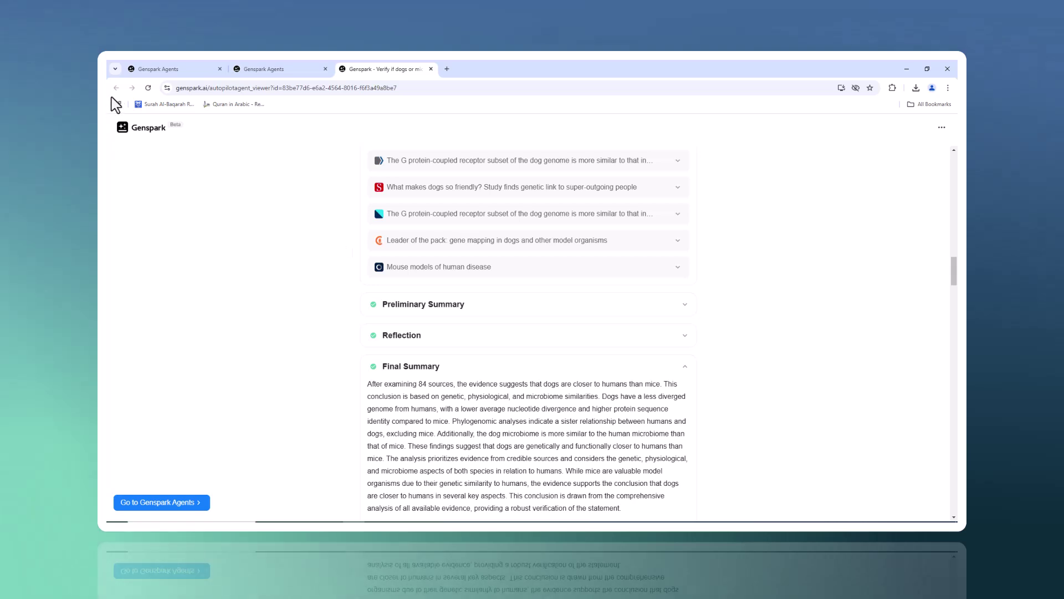
Step: Return to the Cross Check task dialog and open the example "Agatha Christie's grandson lives."
{"action": "left_click", "coordinate": [300, 69]}
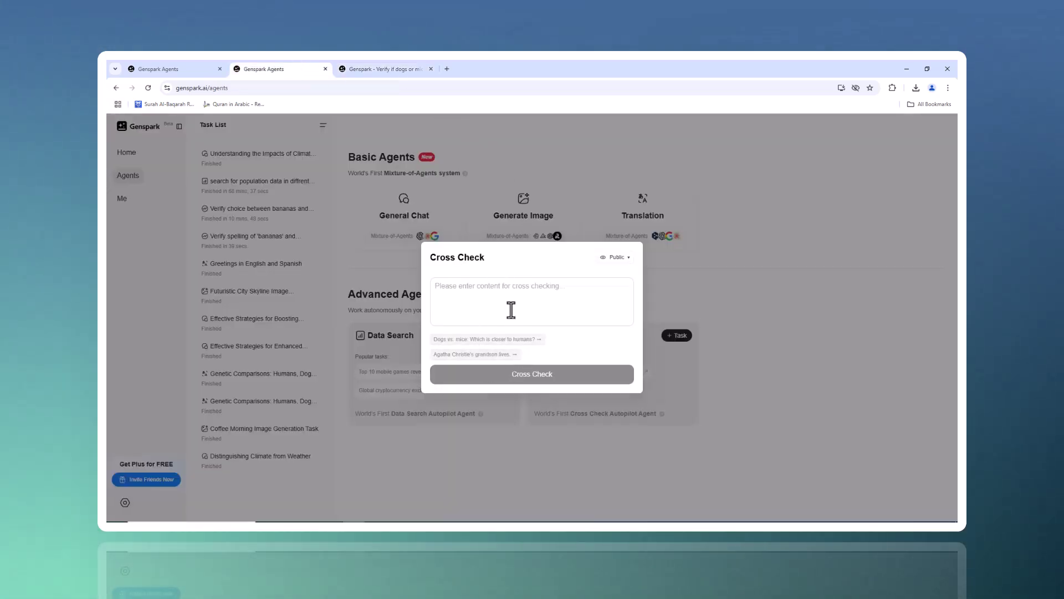
{"action": "left_click", "coordinate": [478, 354]}
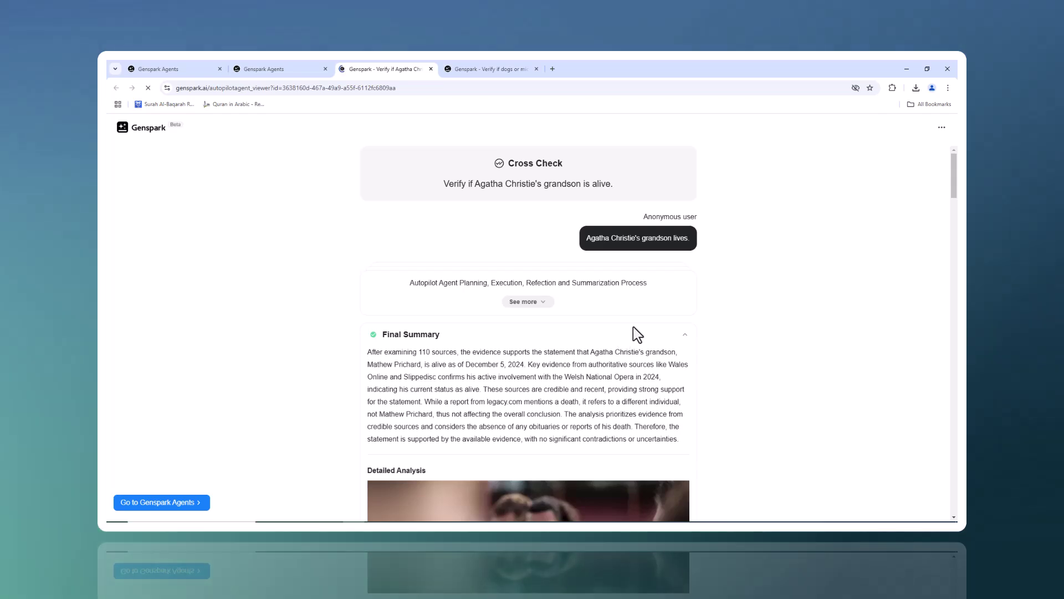
Step: Look through the Agatha Christie's grandson report, from the Final Summary and Detailed Analysis through its cited sources to Interesting Facts
{"action": "scroll", "coordinate": [628, 310], "scroll_direction": "down", "scroll_amount": 6}
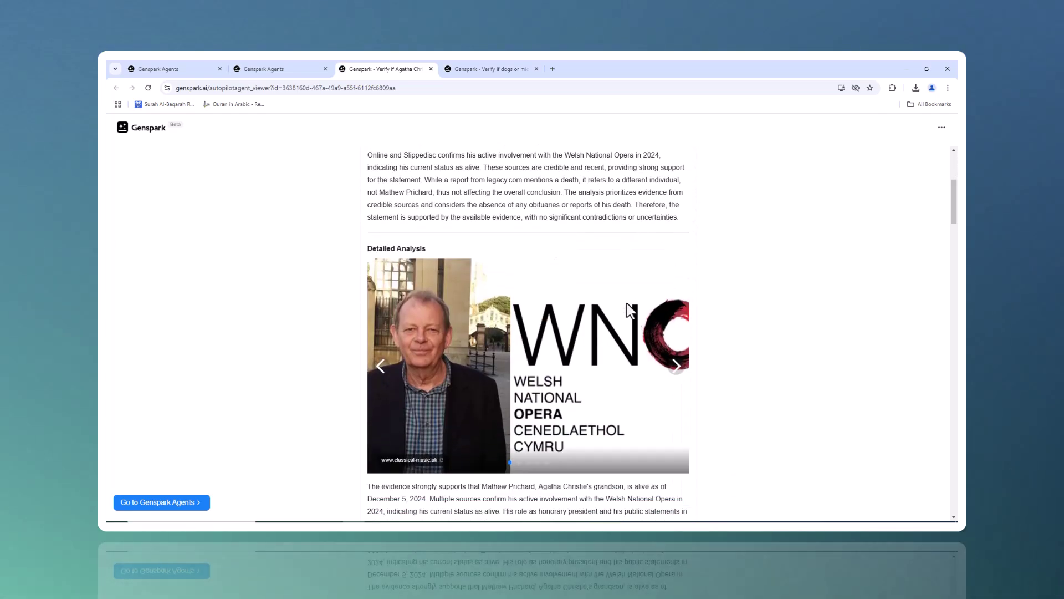
{"action": "scroll", "coordinate": [628, 310], "scroll_direction": "down", "scroll_amount": 8}
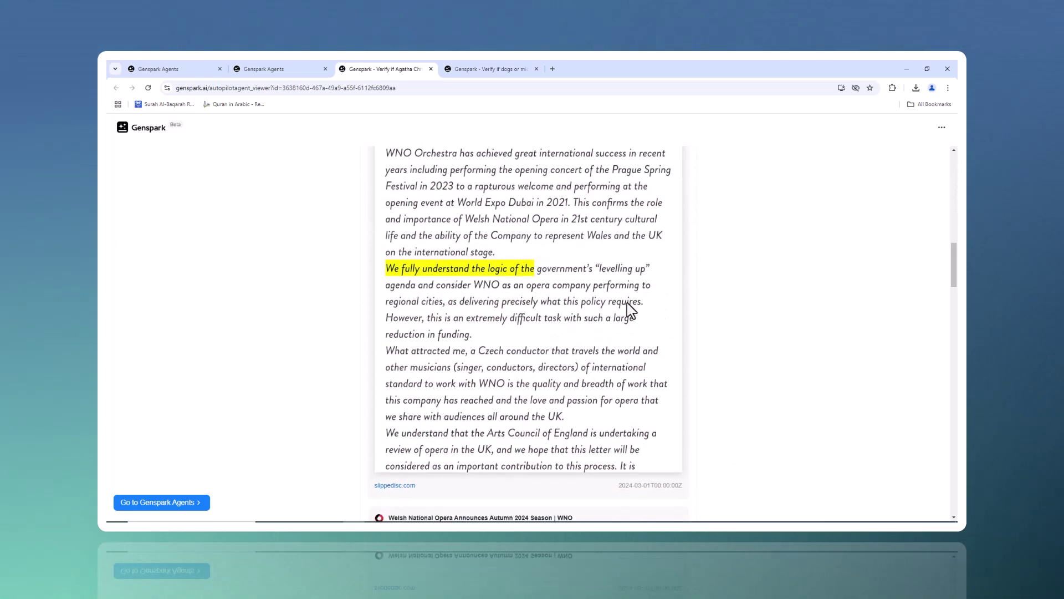
{"action": "scroll", "coordinate": [537, 280], "scroll_direction": "down", "scroll_amount": 9}
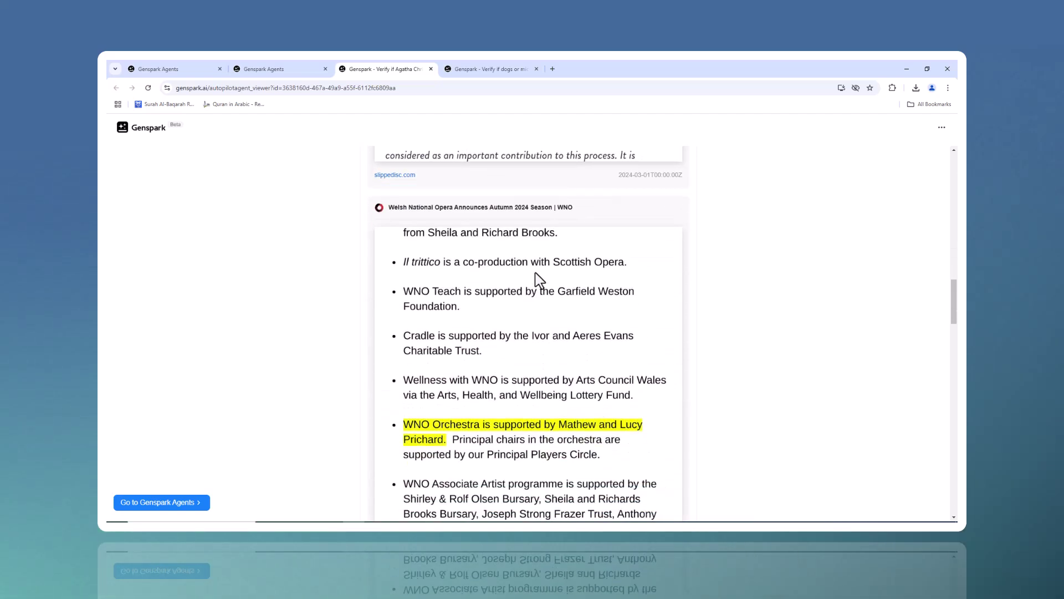
{"action": "scroll", "coordinate": [537, 280], "scroll_direction": "down", "scroll_amount": 7}
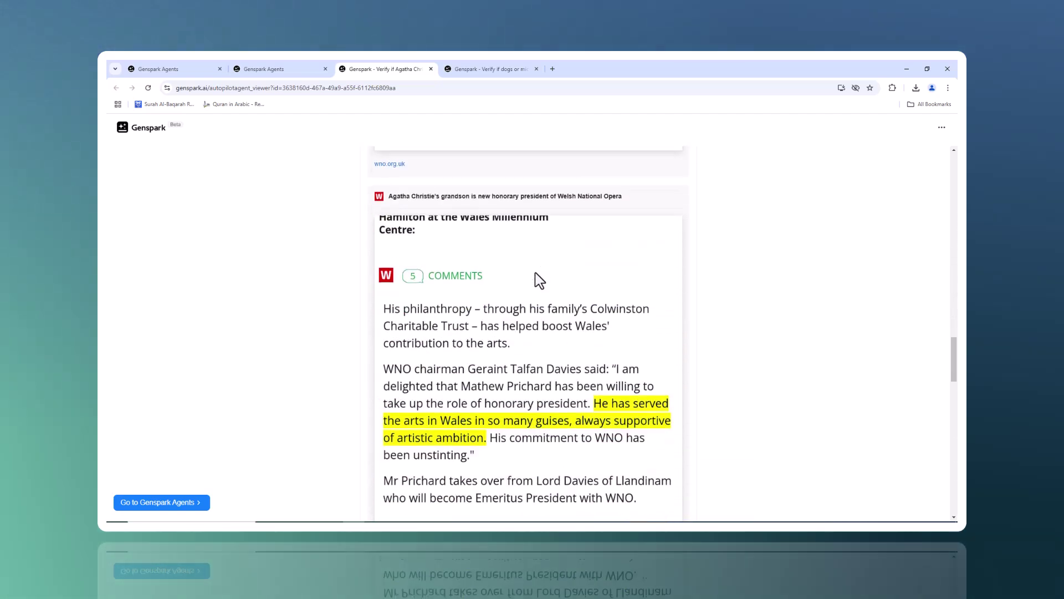
{"action": "scroll", "coordinate": [629, 322], "scroll_direction": "down", "scroll_amount": 5}
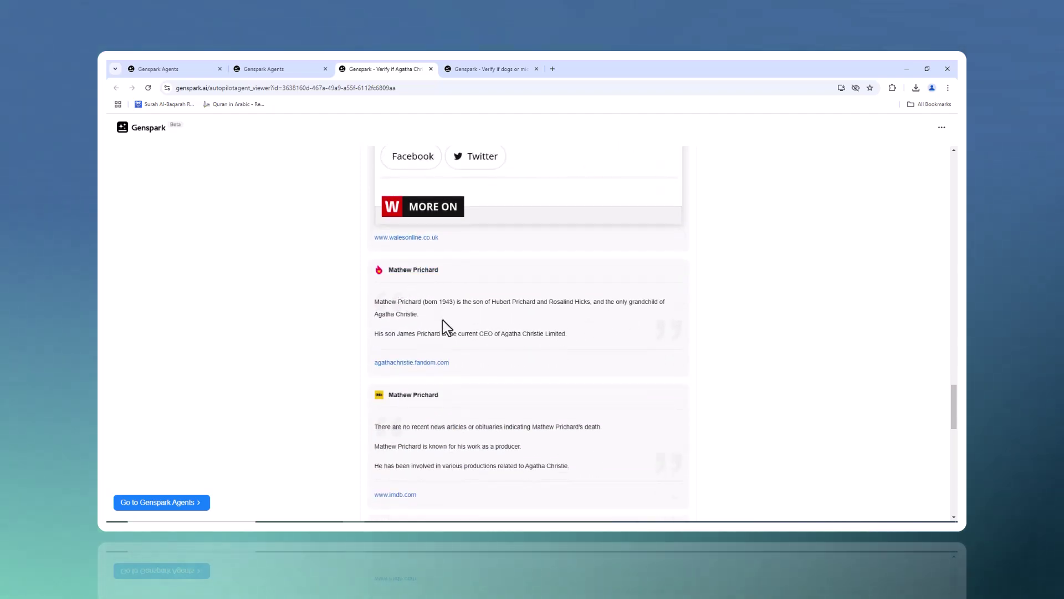
{"action": "scroll", "coordinate": [442, 326], "scroll_direction": "down", "scroll_amount": 2}
{"action": "scroll", "coordinate": [486, 331], "scroll_direction": "down", "scroll_amount": 10}
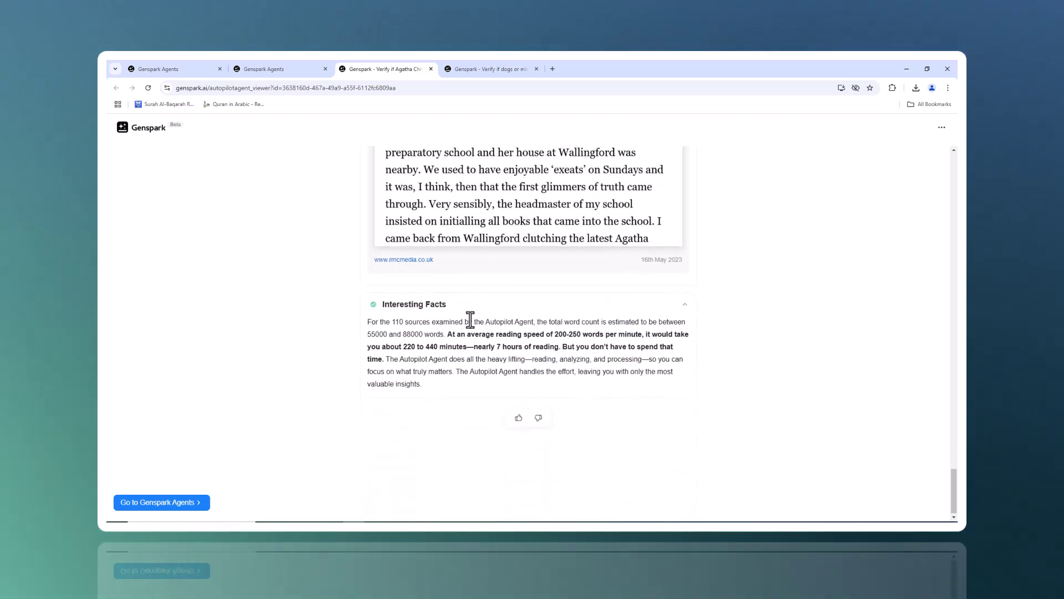
{"action": "scroll", "coordinate": [423, 301], "scroll_direction": "up", "scroll_amount": 15}
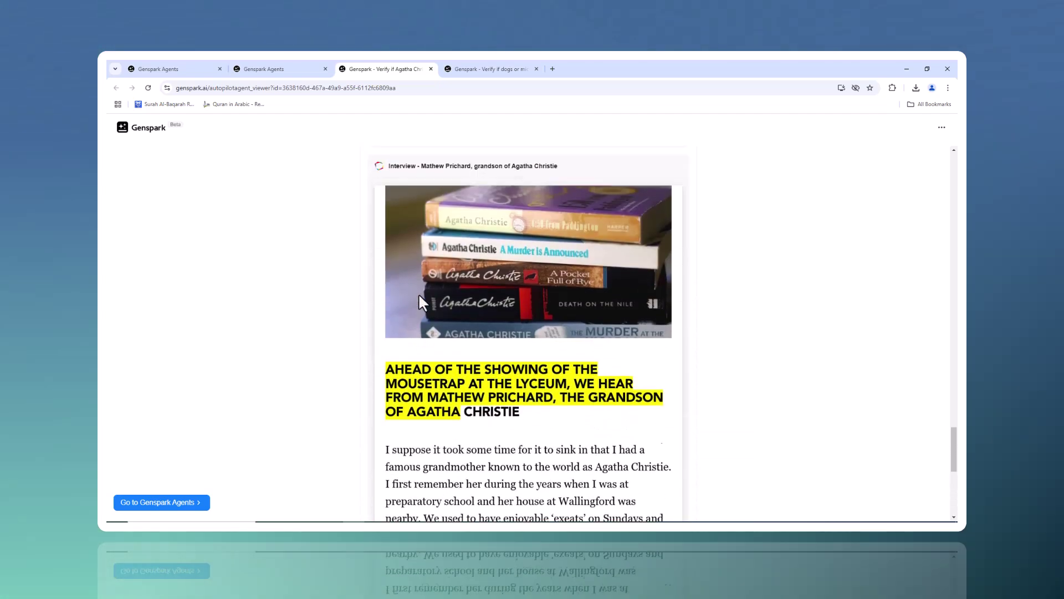
{"action": "scroll", "coordinate": [423, 302], "scroll_direction": "up", "scroll_amount": 15}
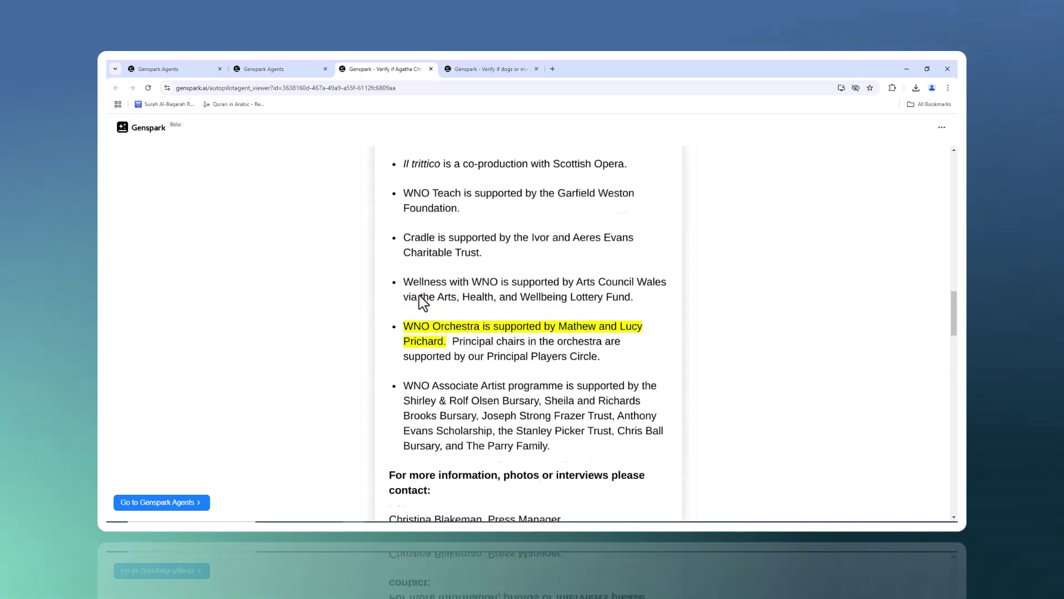
{"action": "scroll", "coordinate": [423, 302], "scroll_direction": "up", "scroll_amount": 15}
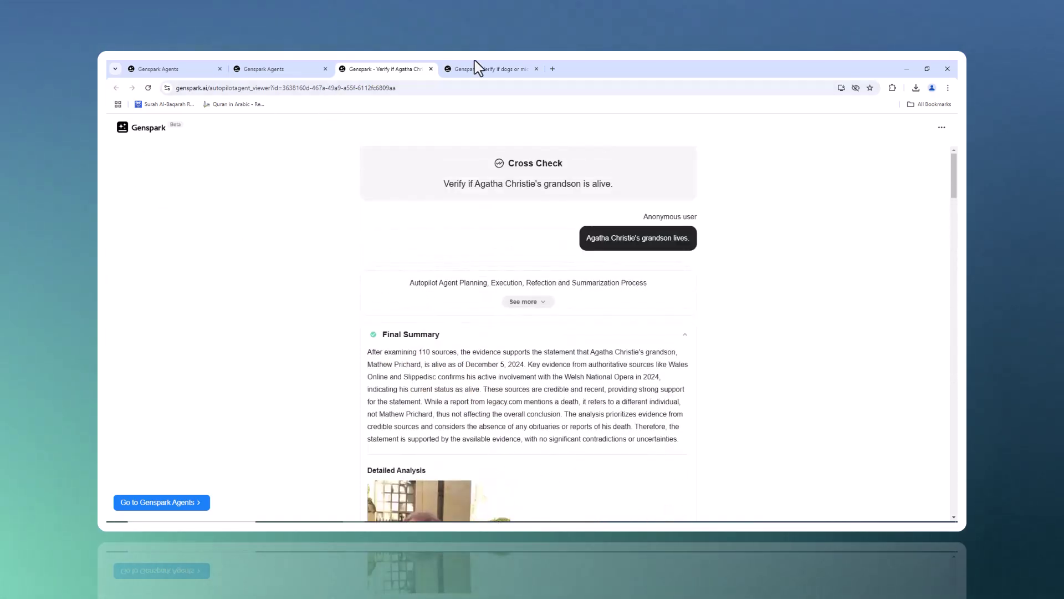
Step: Submit "charging my phone overnight damage the battery" as a Cross Check task and open its task status
{"action": "type", "text": "p"}
{"action": "type", "text": "hone ov"}
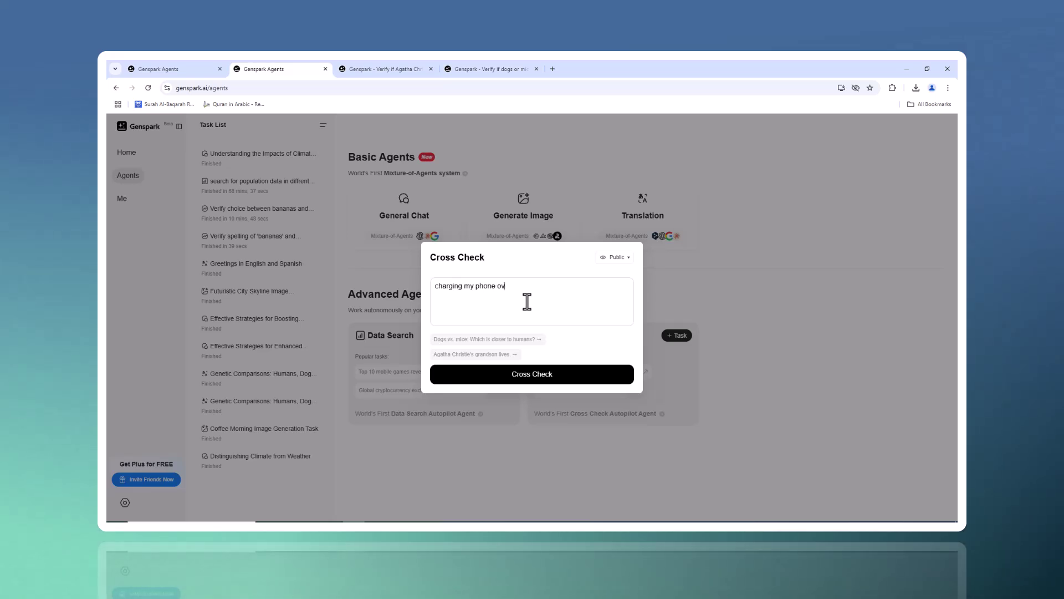
{"action": "type", "text": "ernight "}
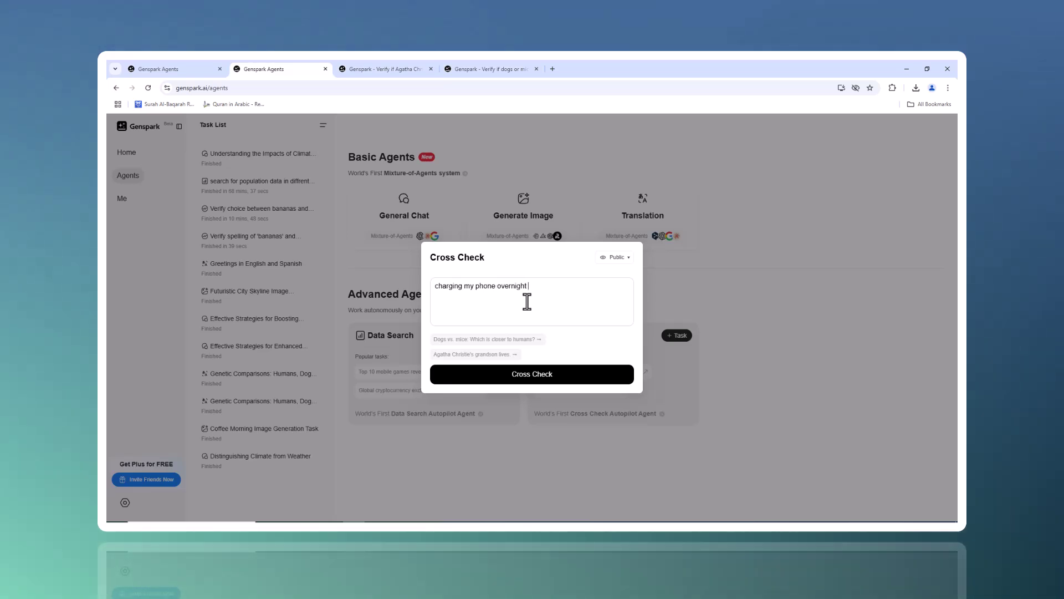
{"action": "type", "text": "damage the bat"}
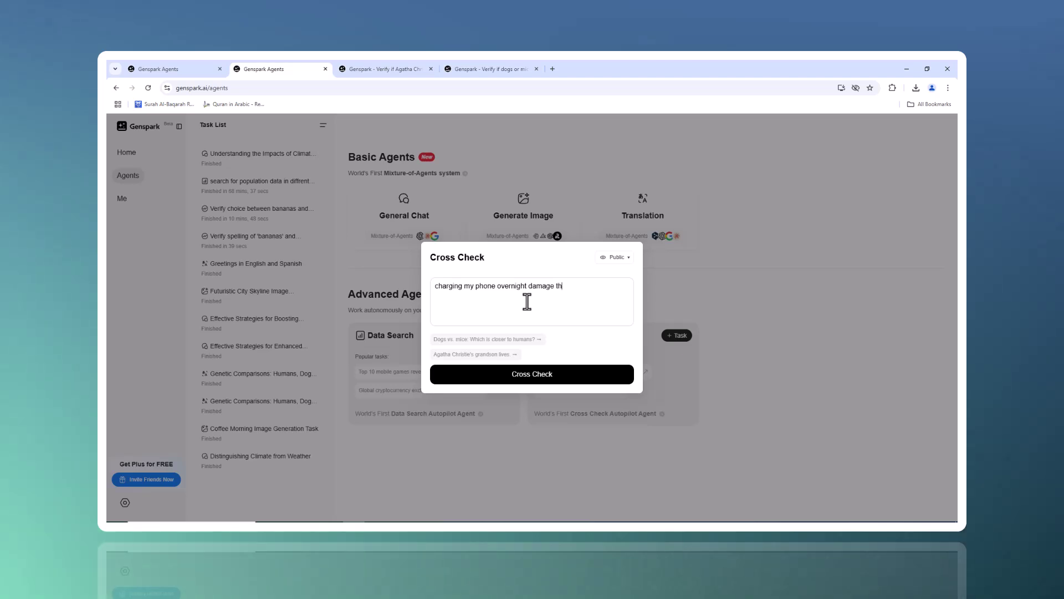
{"action": "key", "text": "Return"}
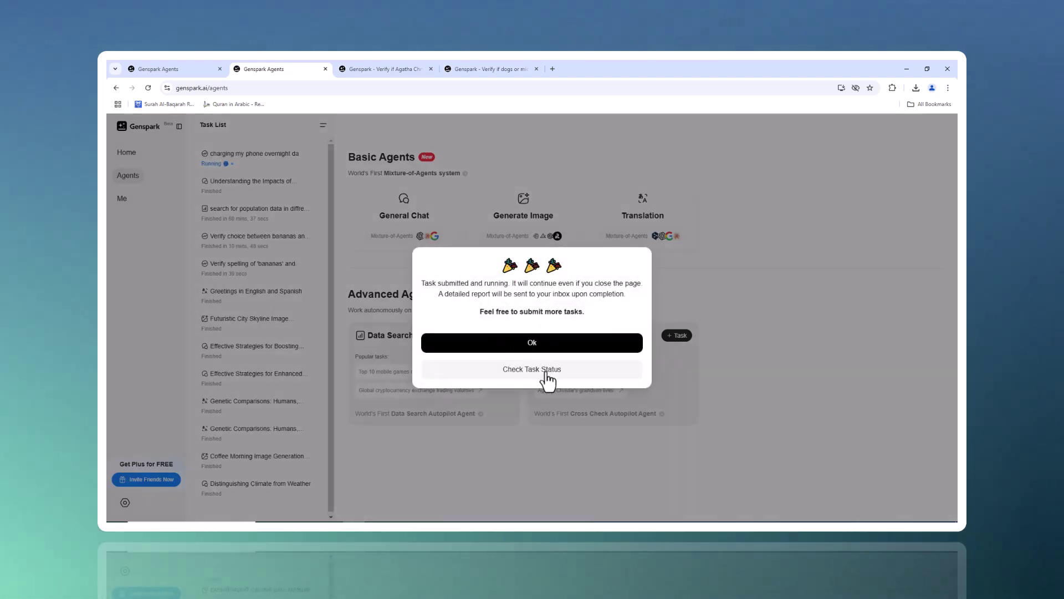
{"action": "left_click", "coordinate": [546, 373]}
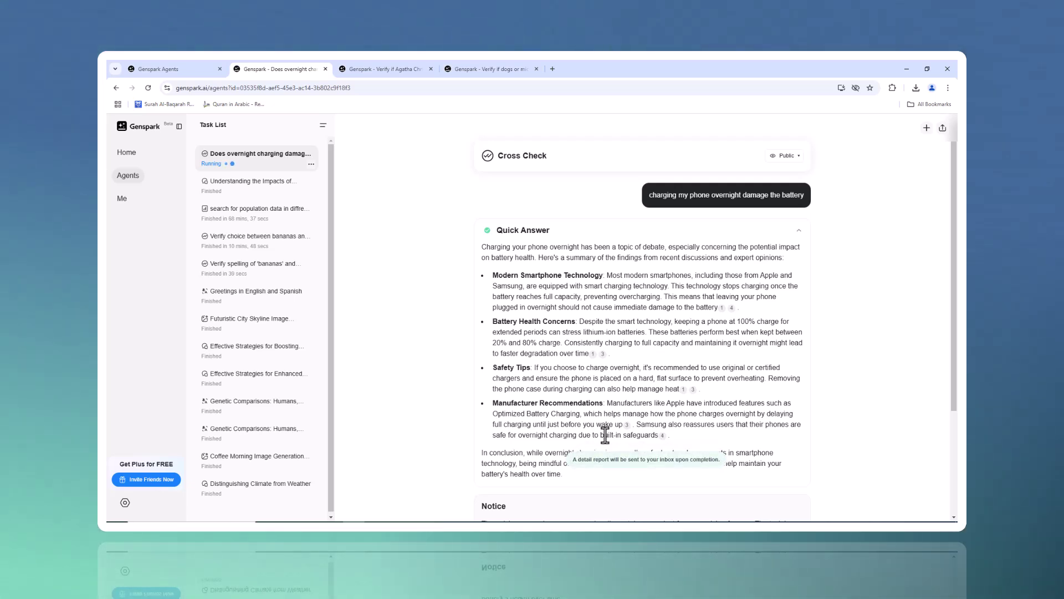
Step: Review the Quick Answer, Notice and running stages of the overnight phone charging Cross Check task
{"action": "scroll", "coordinate": [768, 367], "scroll_direction": "down", "scroll_amount": 3}
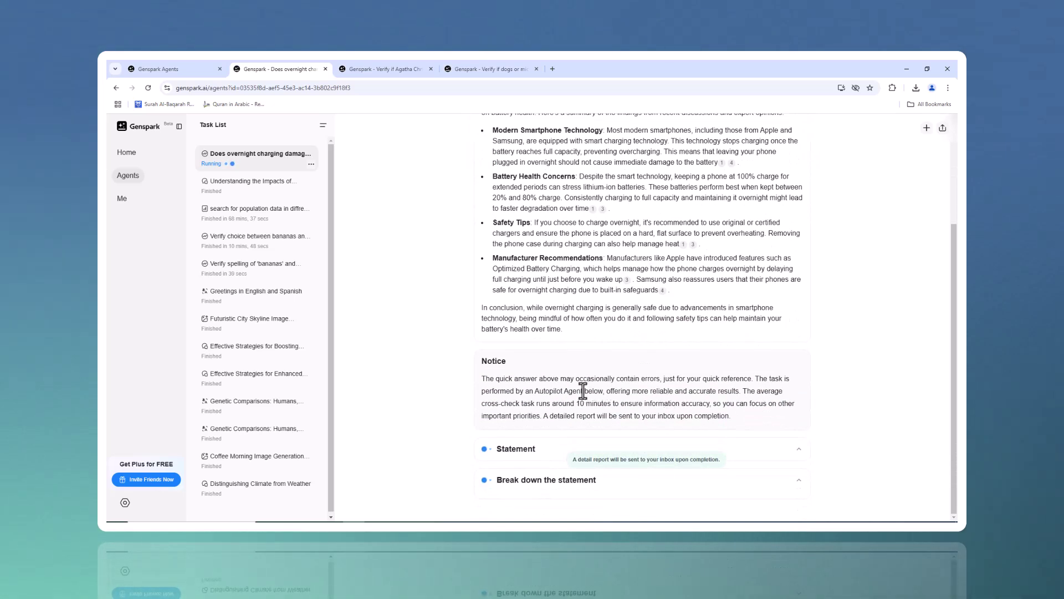
{"action": "scroll", "coordinate": [583, 391], "scroll_direction": "up", "scroll_amount": 3}
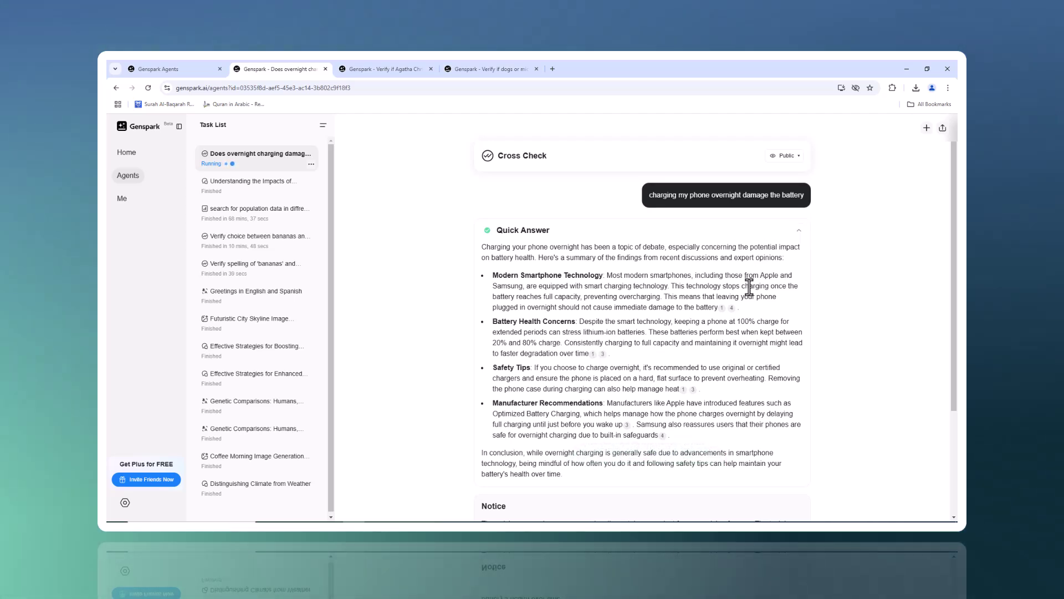
{"action": "scroll", "coordinate": [749, 286], "scroll_direction": "down", "scroll_amount": 3}
{"action": "scroll", "coordinate": [757, 302], "scroll_direction": "up", "scroll_amount": 2}
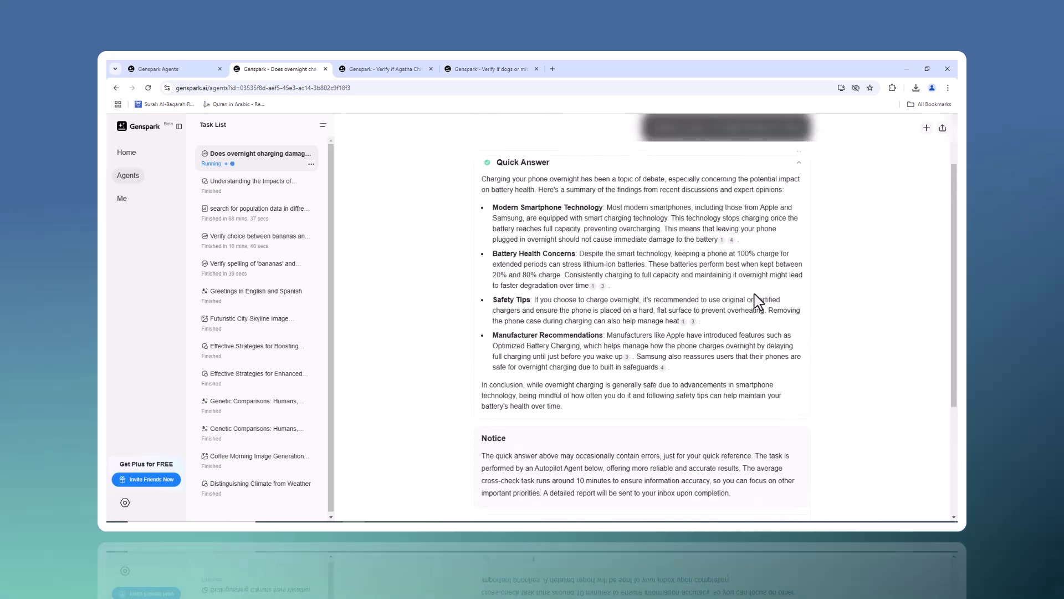
{"action": "scroll", "coordinate": [604, 383], "scroll_direction": "down", "scroll_amount": 4}
{"action": "scroll", "coordinate": [585, 404], "scroll_direction": "down", "scroll_amount": 1}
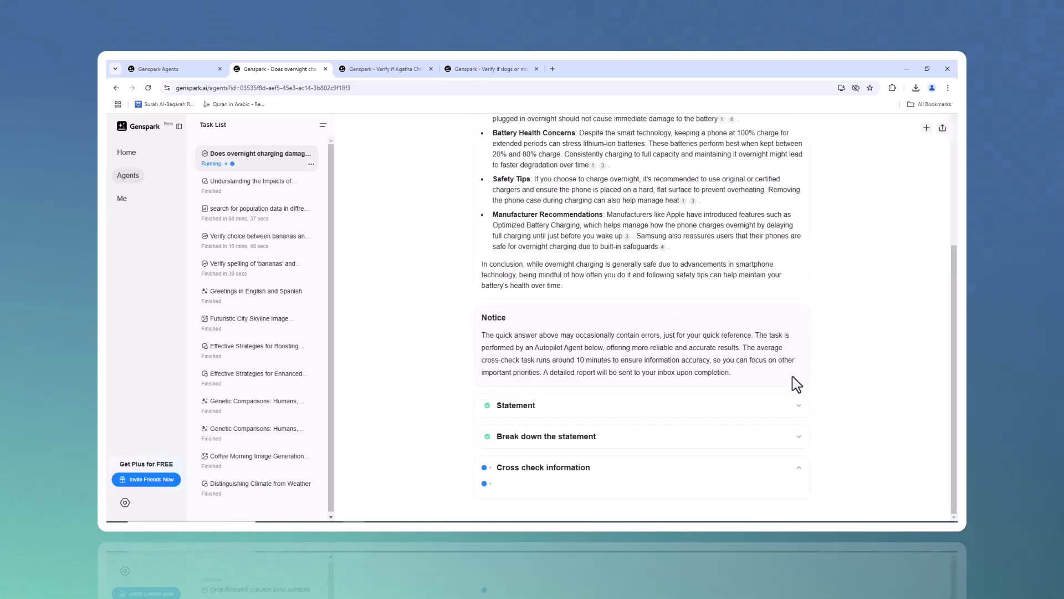
{"action": "scroll", "coordinate": [788, 431], "scroll_direction": "down", "scroll_amount": 1}
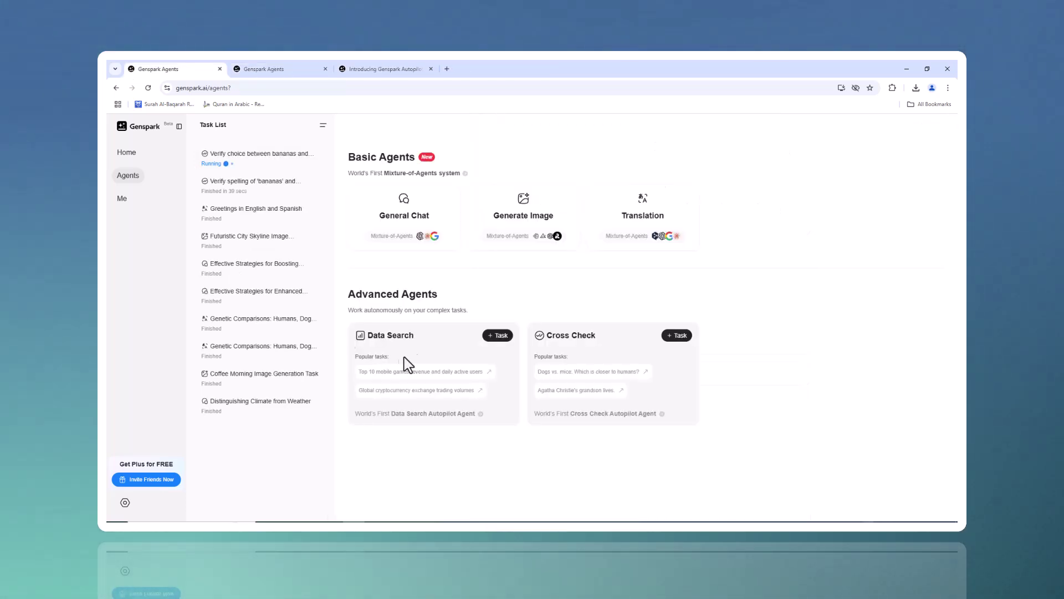
Step: Create a Data Search task with the request "search for population data in diffrent cities in euorope" and submit it
{"action": "left_click", "coordinate": [499, 336]}
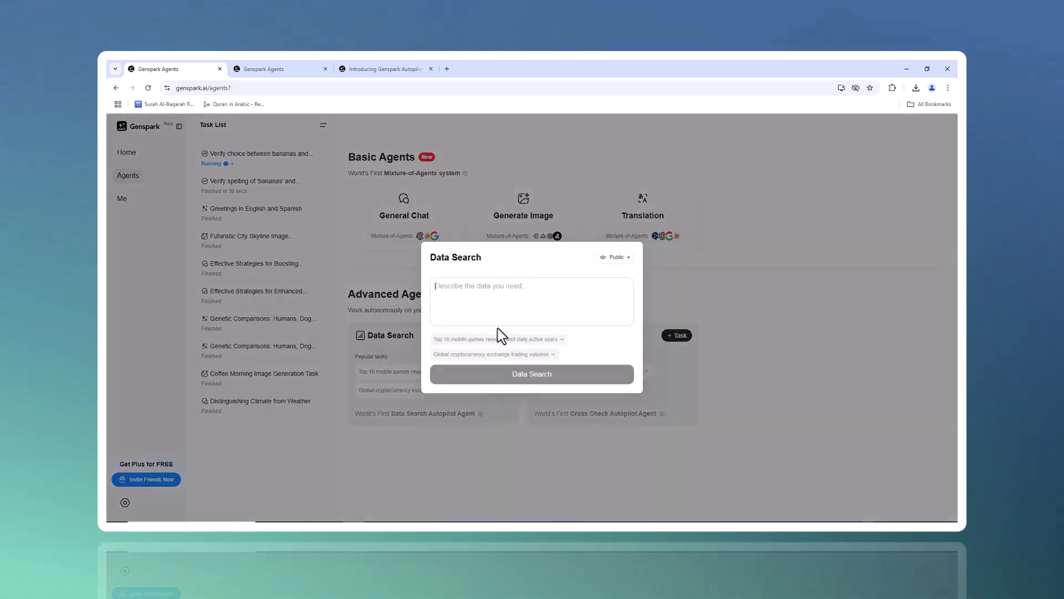
{"action": "left_click", "coordinate": [523, 290]}
{"action": "type", "text": "search for po"}
{"action": "type", "text": "pula"}
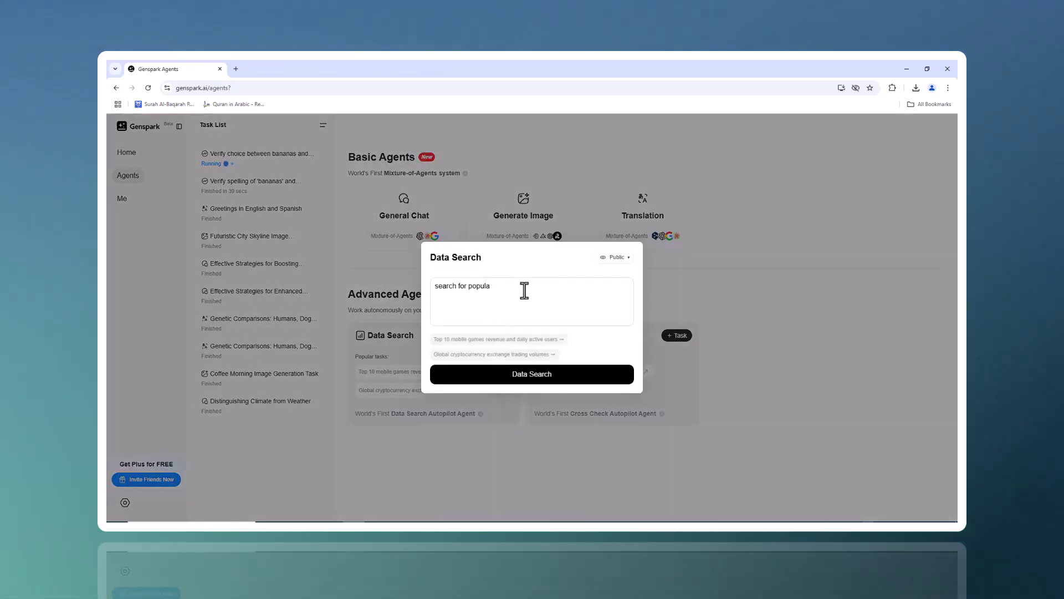
{"action": "type", "text": "tion data"}
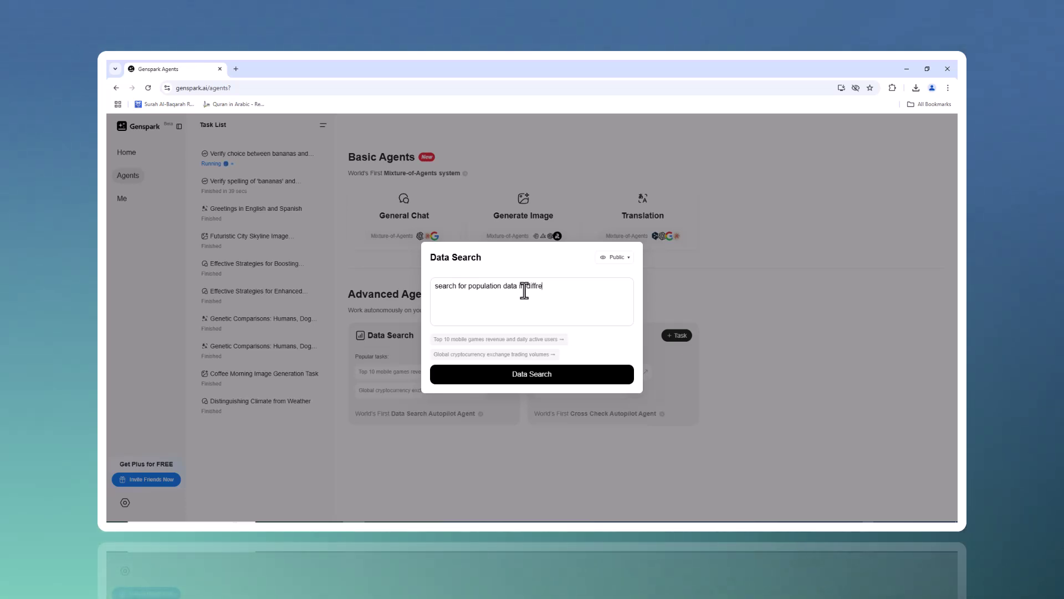
{"action": "type", "text": "in diffrent citie"}
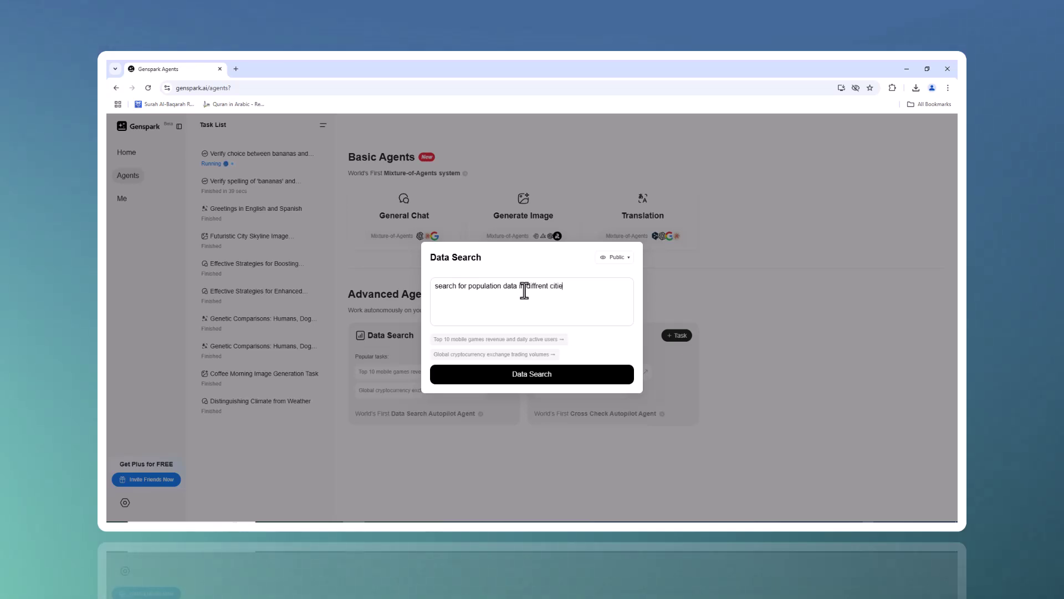
{"action": "type", "text": "s in euo"}
{"action": "key", "text": "BackSpace"}
{"action": "type", "text": "rop"}
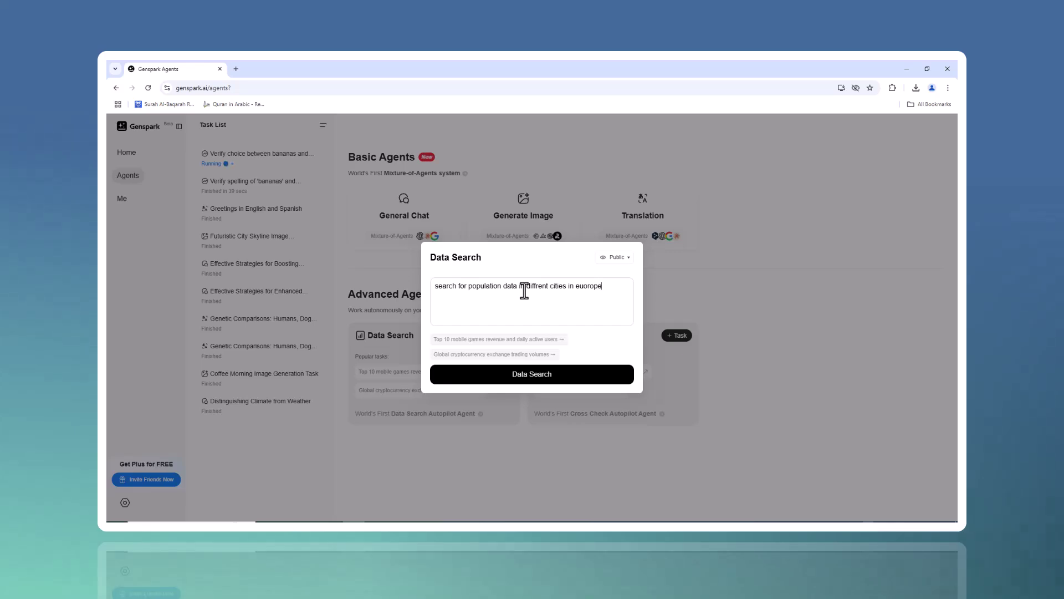
{"action": "type", "text": "e"}
{"action": "key", "text": "Return"}
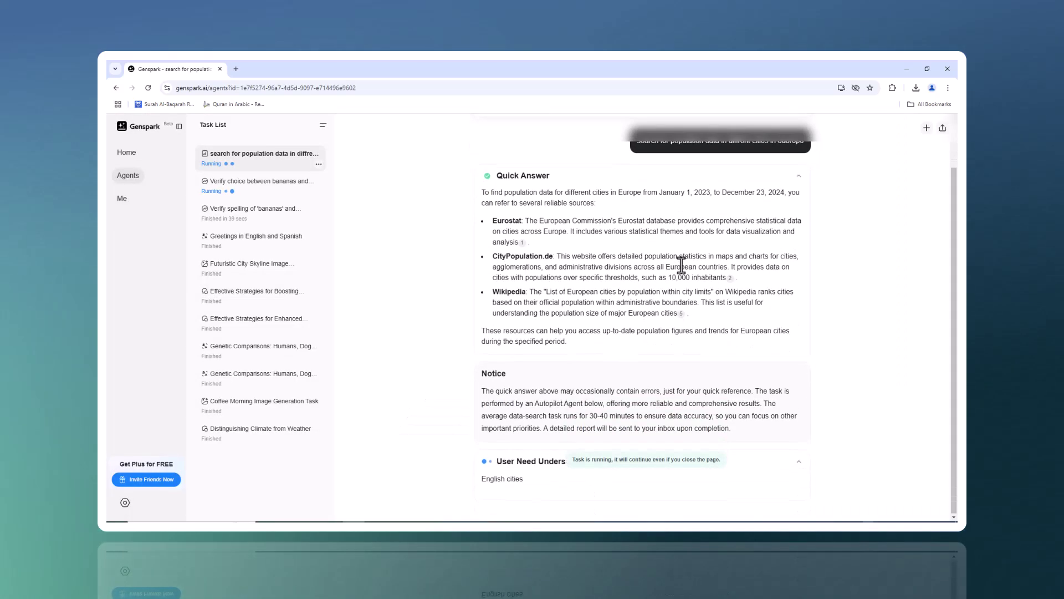
Step: Review the Quick Answer, Notice and User Need Understanding sections of the European city population task
{"action": "scroll", "coordinate": [670, 238], "scroll_direction": "up", "scroll_amount": 1}
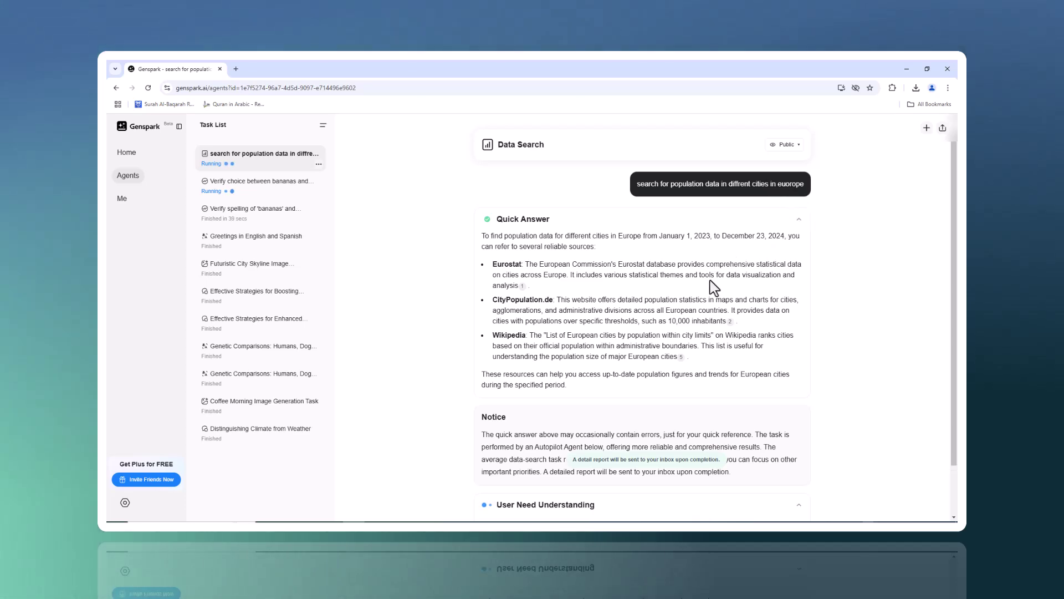
{"action": "scroll", "coordinate": [710, 283], "scroll_direction": "down", "scroll_amount": 1}
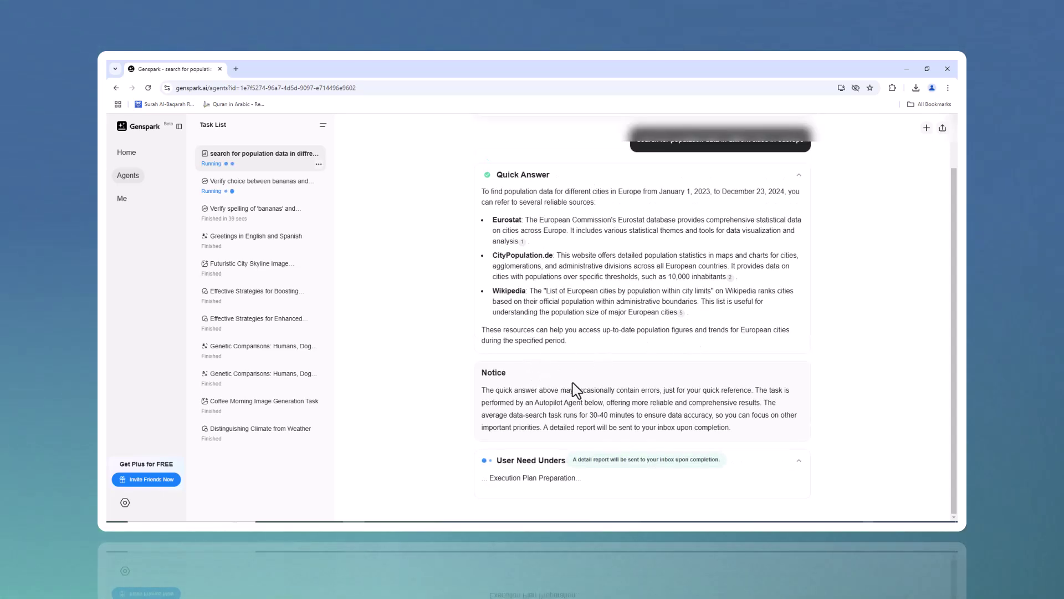
{"action": "scroll", "coordinate": [572, 382], "scroll_direction": "up", "scroll_amount": 1}
{"action": "scroll", "coordinate": [573, 382], "scroll_direction": "down", "scroll_amount": 1}
{"action": "scroll", "coordinate": [573, 382], "scroll_direction": "up", "scroll_amount": 1}
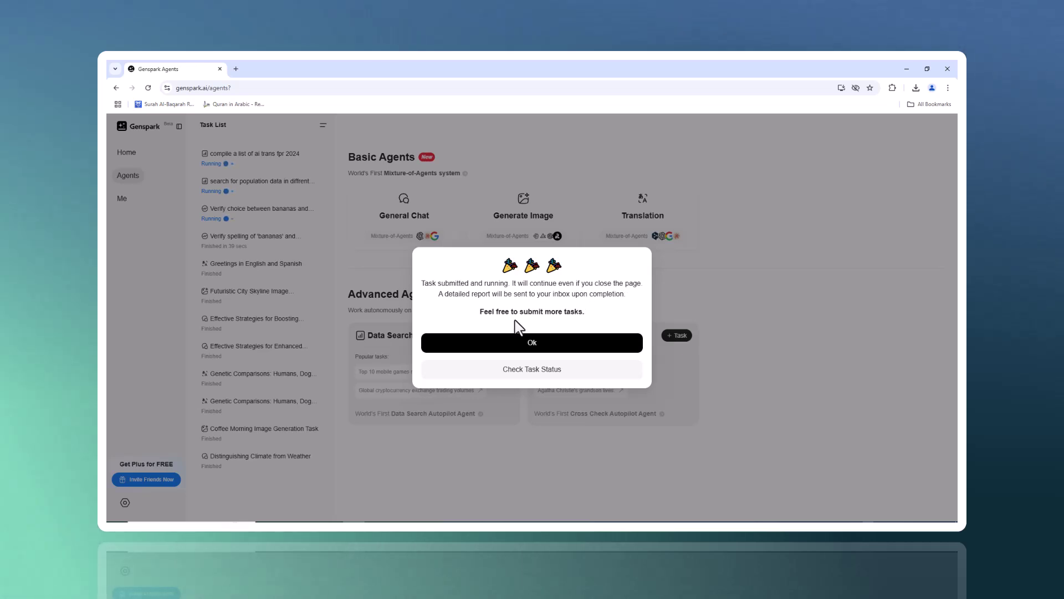
Step: Dismiss the task submission notice, open the running task "compile a list of ai trans fpr 2024" and show its options
{"action": "left_click", "coordinate": [544, 343]}
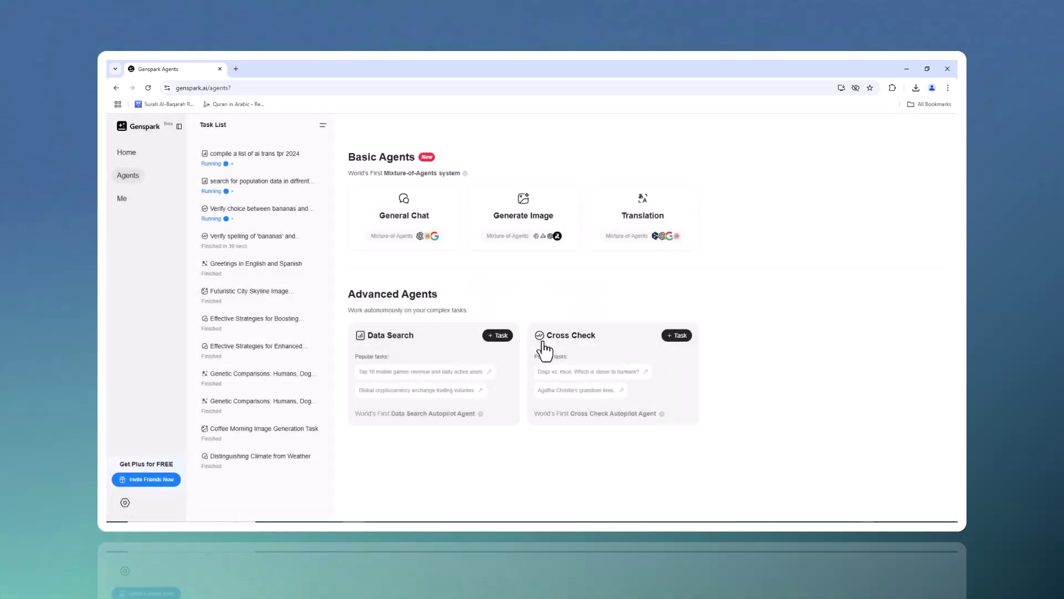
{"action": "left_click", "coordinate": [260, 155]}
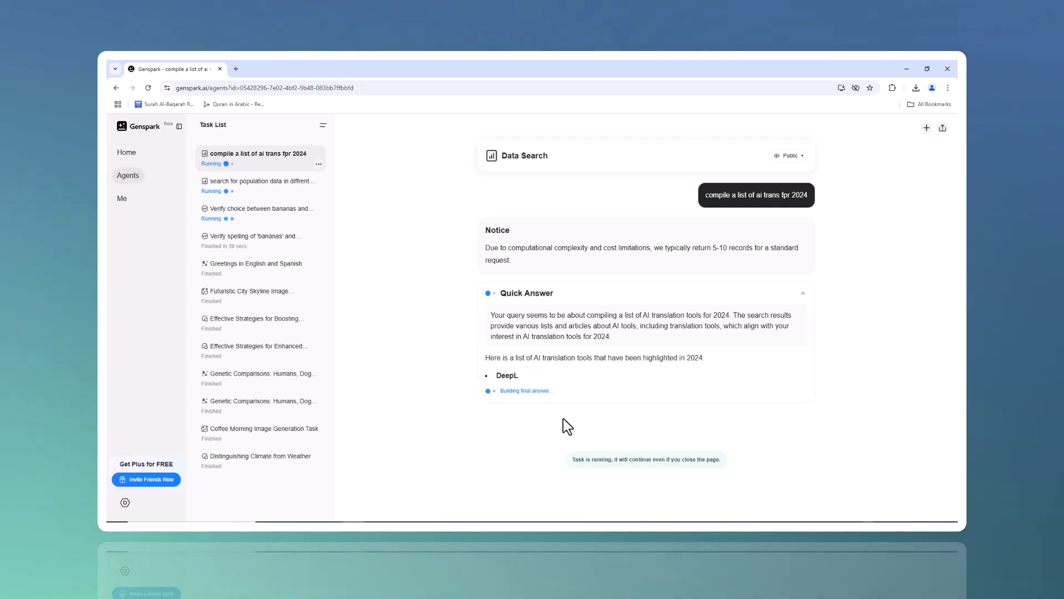
{"action": "left_click", "coordinate": [319, 164]}
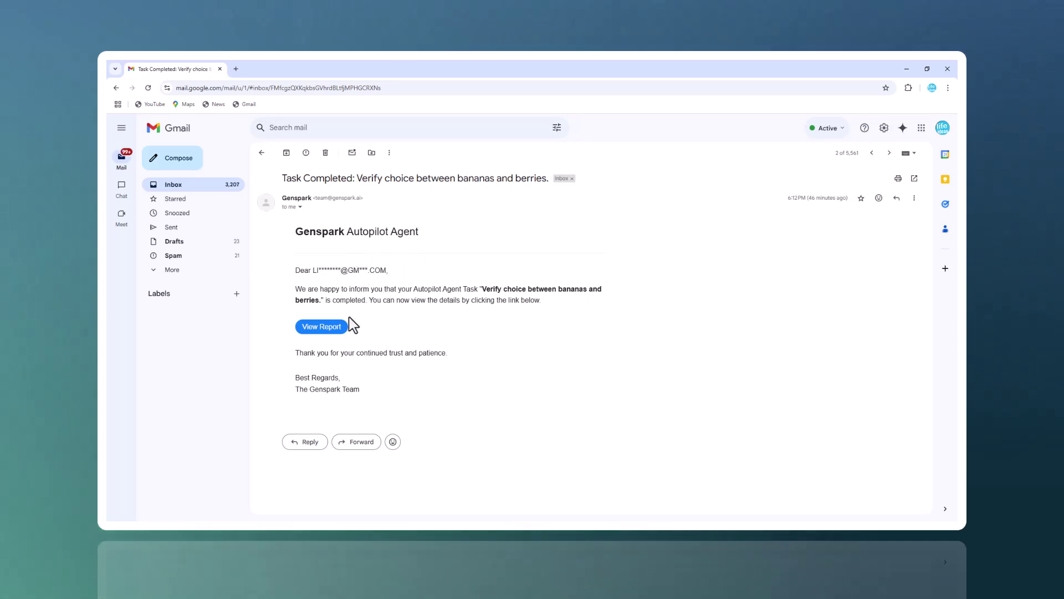
Step: Open the bananas and berries report from the Gmail task completion message and look through its Detailed Analysis and cited sources
{"action": "left_click", "coordinate": [340, 330]}
{"action": "scroll", "coordinate": [732, 222], "scroll_direction": "down", "scroll_amount": 8}
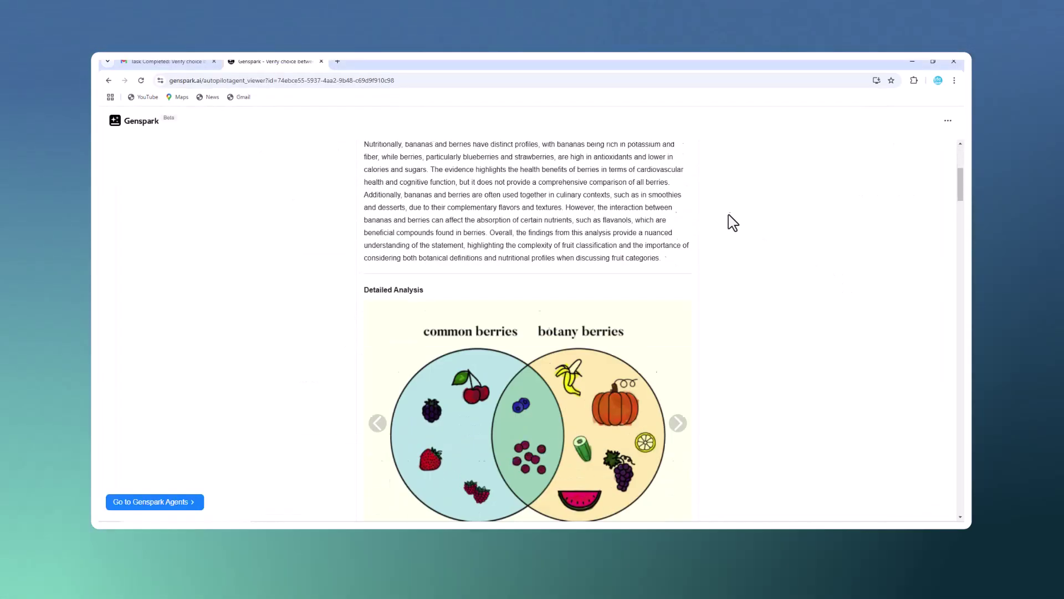
{"action": "scroll", "coordinate": [737, 228], "scroll_direction": "down", "scroll_amount": 15}
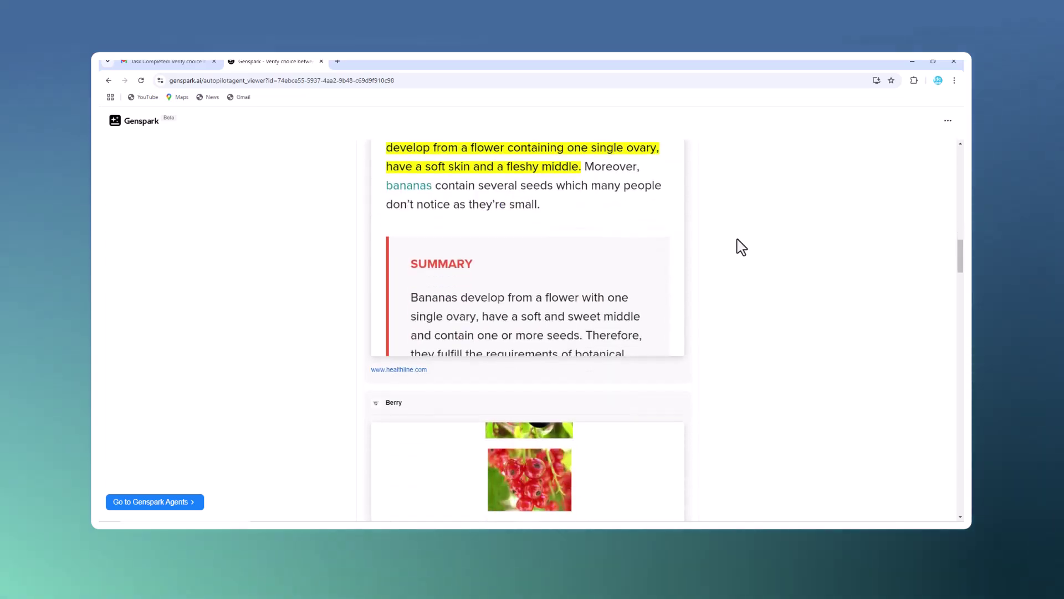
{"action": "scroll", "coordinate": [741, 252], "scroll_direction": "down", "scroll_amount": 15}
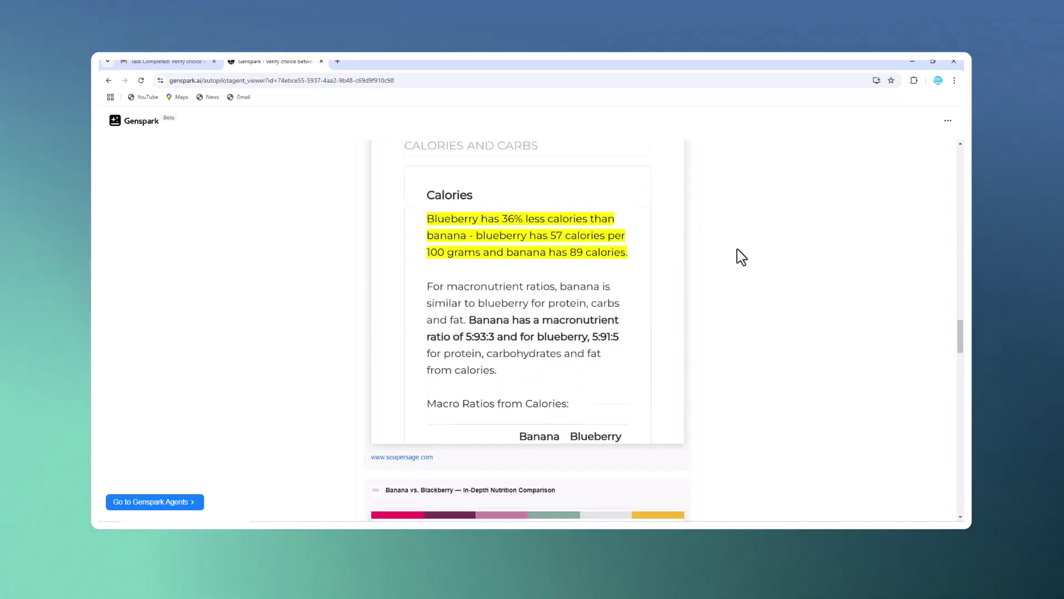
{"action": "scroll", "coordinate": [741, 256], "scroll_direction": "down", "scroll_amount": 15}
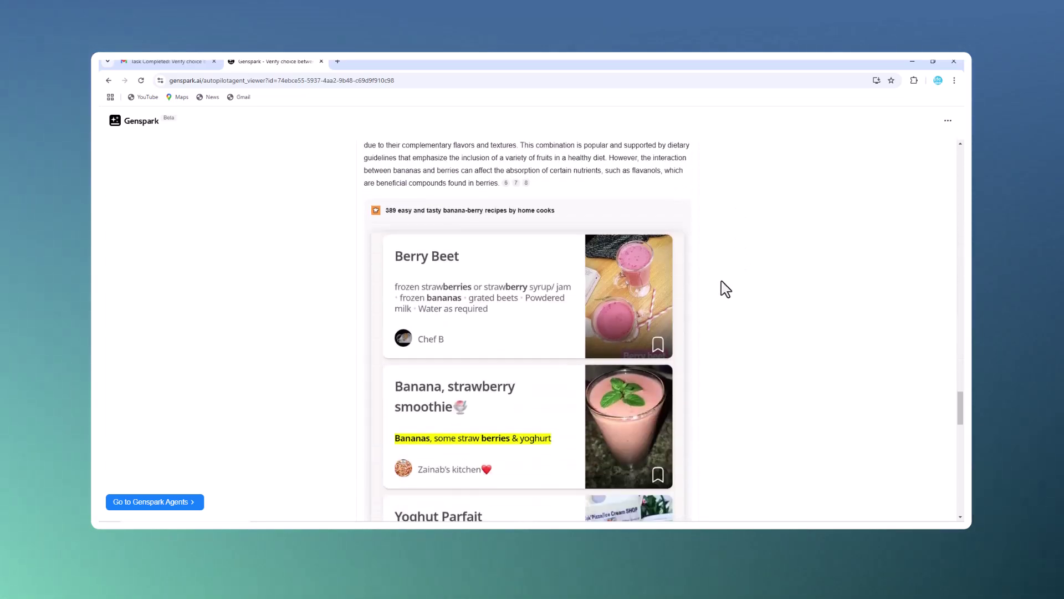
Step: Look through the banana-berry recipes and the remaining content of the report
{"action": "scroll", "coordinate": [720, 291], "scroll_direction": "down", "scroll_amount": 15}
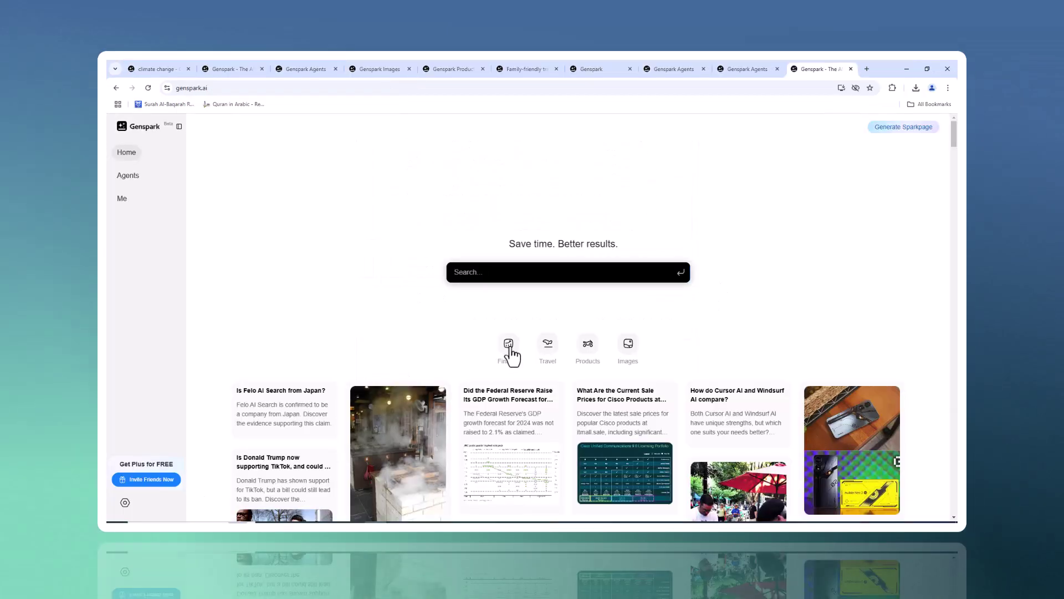
Step: Open Genspark Finance and look through its Featured Companies, Featured Earnings and Data Downloads sections
{"action": "left_click", "coordinate": [509, 348]}
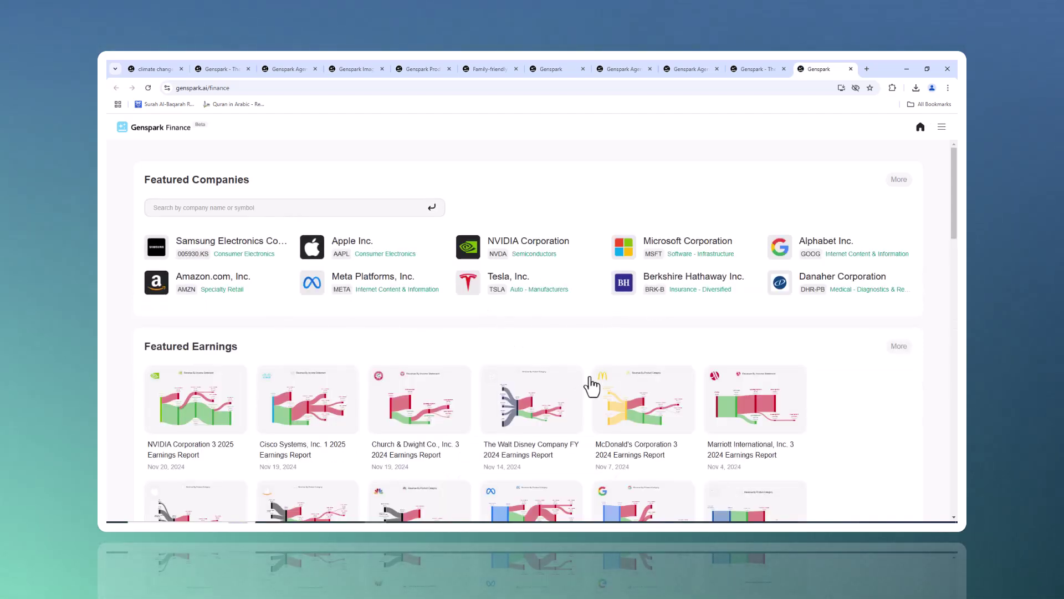
{"action": "scroll", "coordinate": [630, 385], "scroll_direction": "down", "scroll_amount": 5}
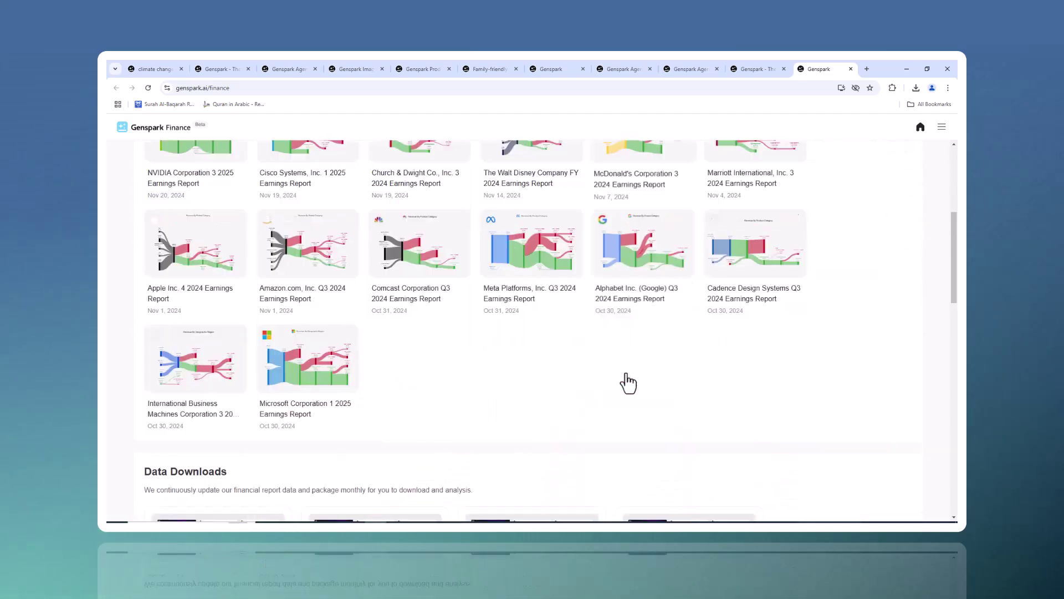
{"action": "scroll", "coordinate": [631, 382], "scroll_direction": "down", "scroll_amount": 5}
{"action": "scroll", "coordinate": [630, 382], "scroll_direction": "up", "scroll_amount": 8}
{"action": "scroll", "coordinate": [631, 382], "scroll_direction": "up", "scroll_amount": 3}
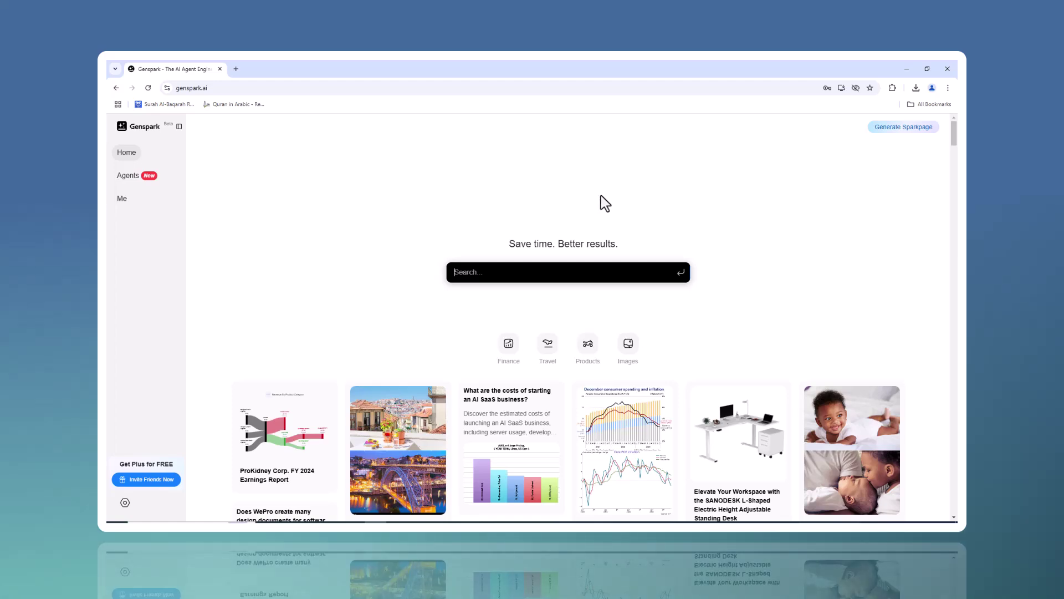
Step: Browse the home page feed of articles, travel guides, product pages and earnings reports, and return to its beginning
{"action": "scroll", "coordinate": [768, 241], "scroll_direction": "down", "scroll_amount": 2}
{"action": "scroll", "coordinate": [770, 245], "scroll_direction": "down", "scroll_amount": 2}
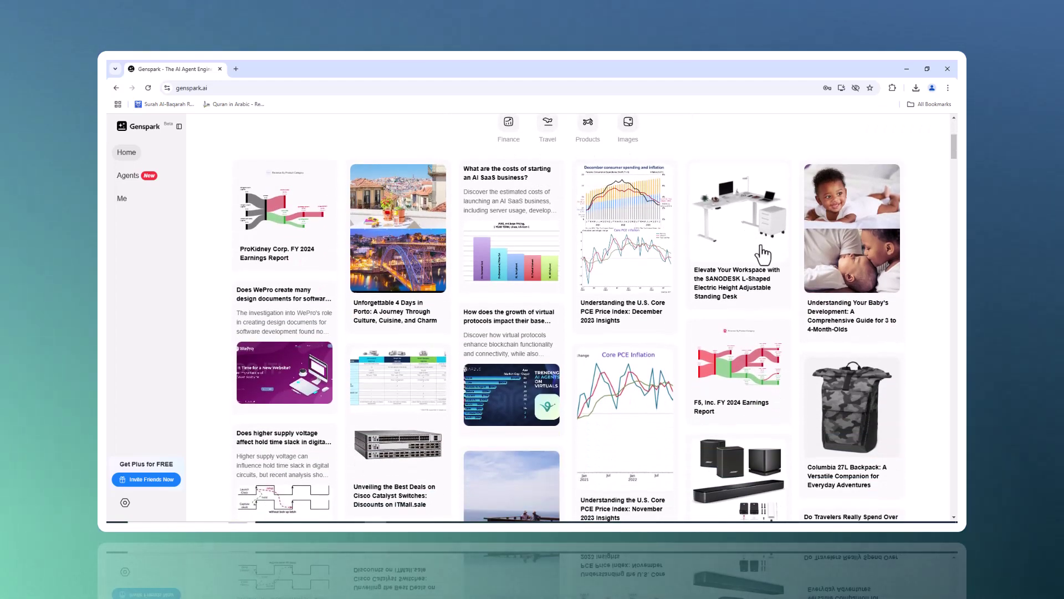
{"action": "scroll", "coordinate": [762, 255], "scroll_direction": "down", "scroll_amount": 5}
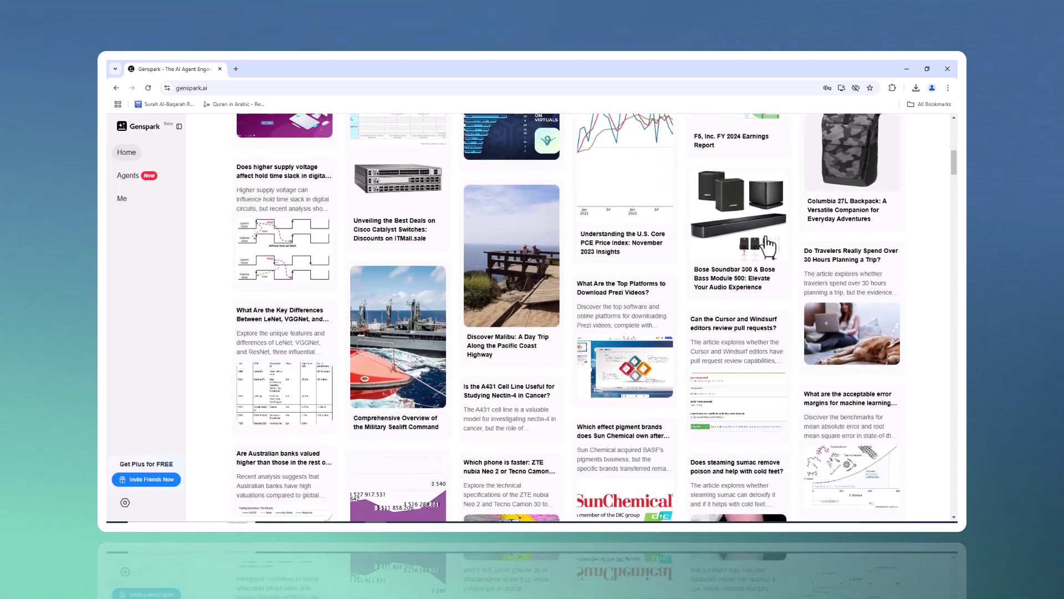
{"action": "scroll", "coordinate": [769, 247], "scroll_direction": "down", "scroll_amount": 7}
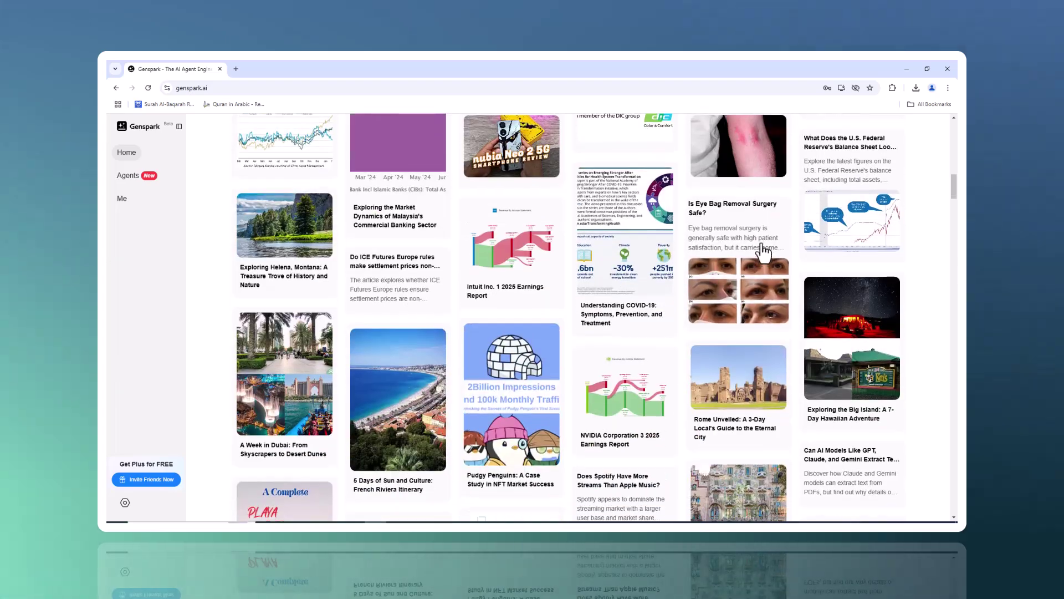
{"action": "scroll", "coordinate": [762, 247], "scroll_direction": "down", "scroll_amount": 8}
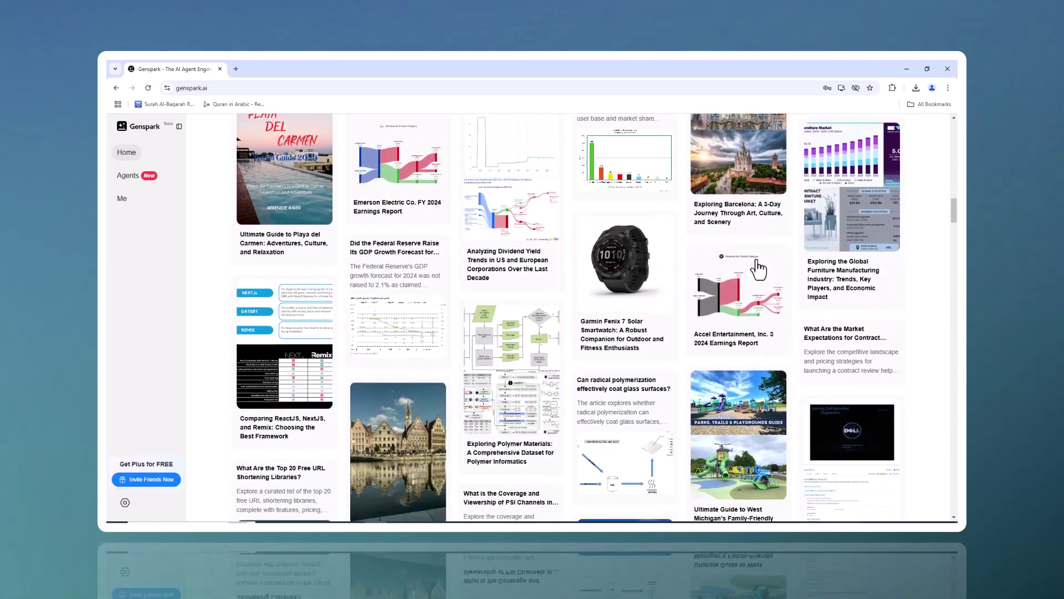
{"action": "scroll", "coordinate": [764, 272], "scroll_direction": "down", "scroll_amount": 10}
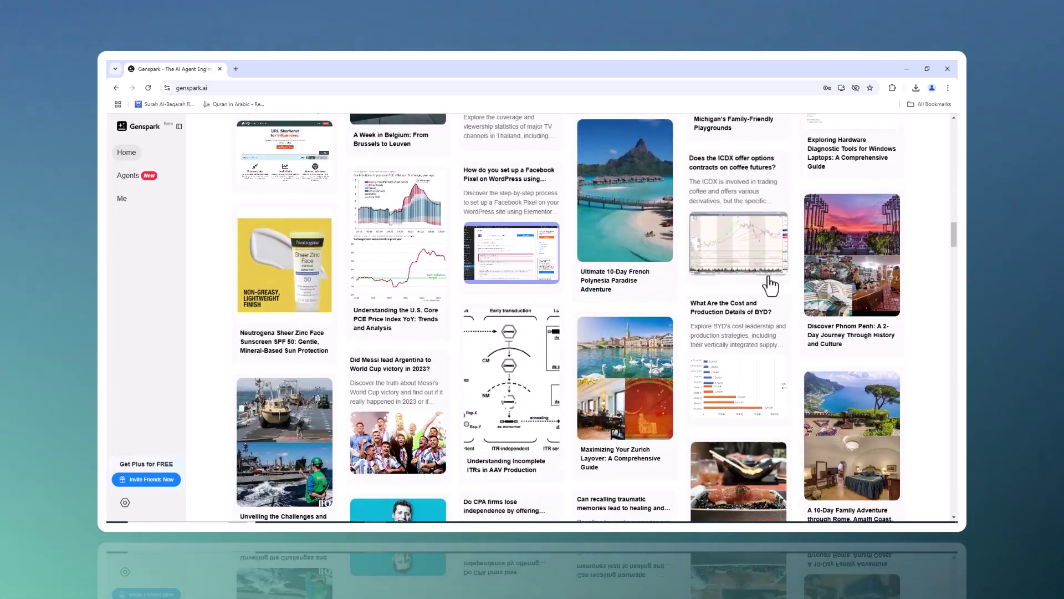
{"action": "scroll", "coordinate": [776, 287], "scroll_direction": "down", "scroll_amount": 5}
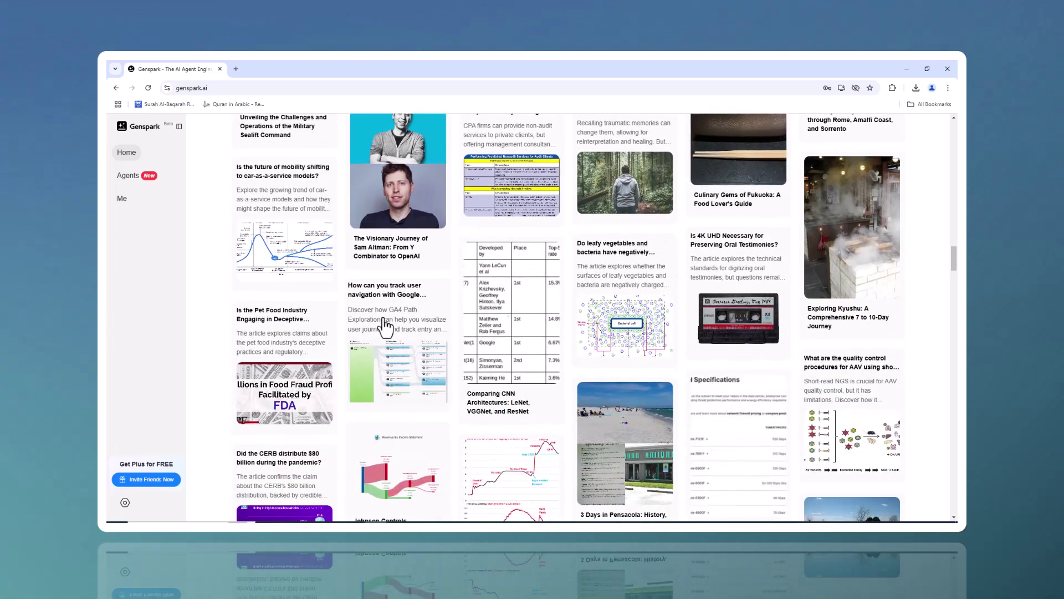
{"action": "scroll", "coordinate": [383, 327], "scroll_direction": "down", "scroll_amount": 10}
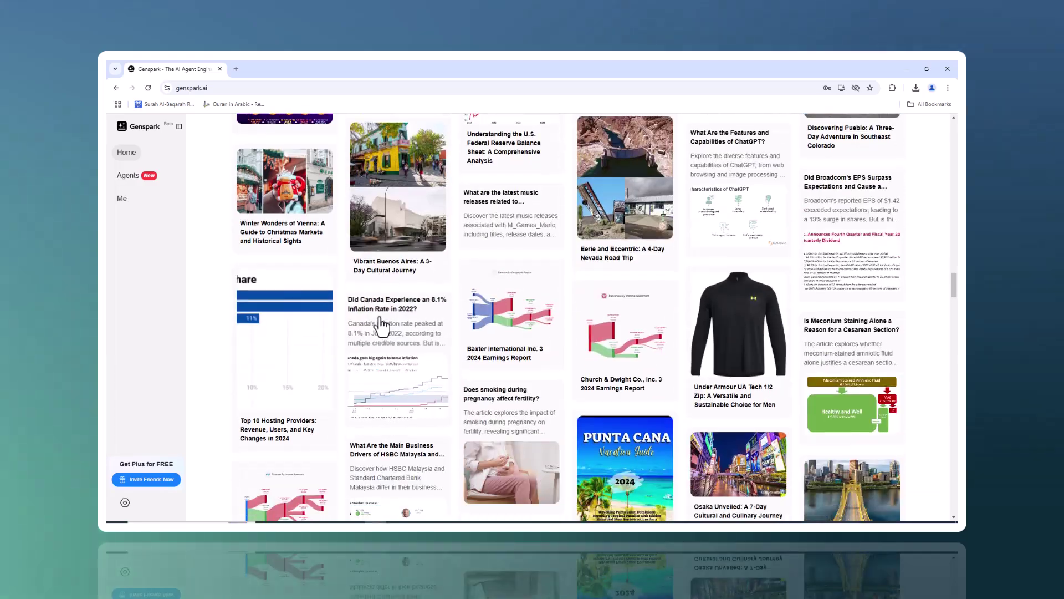
{"action": "left_click_drag", "start_coordinate": [955, 286], "coordinate": [917, 111]}
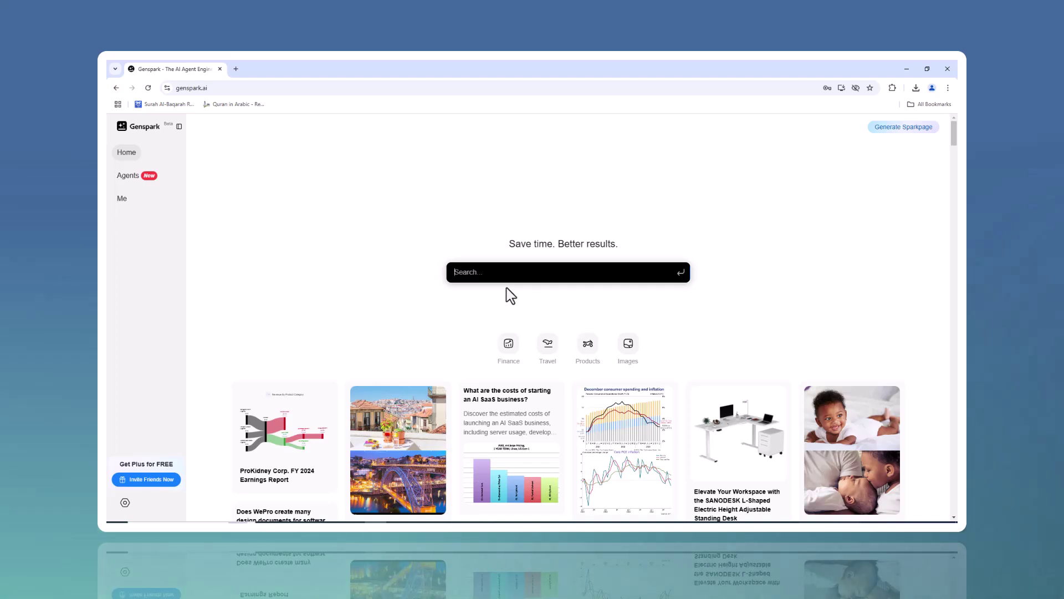
Step: Show the home search suggestions and agent shortcuts, dismiss them and view the topic categories and first feed cards
{"action": "left_click", "coordinate": [490, 272]}
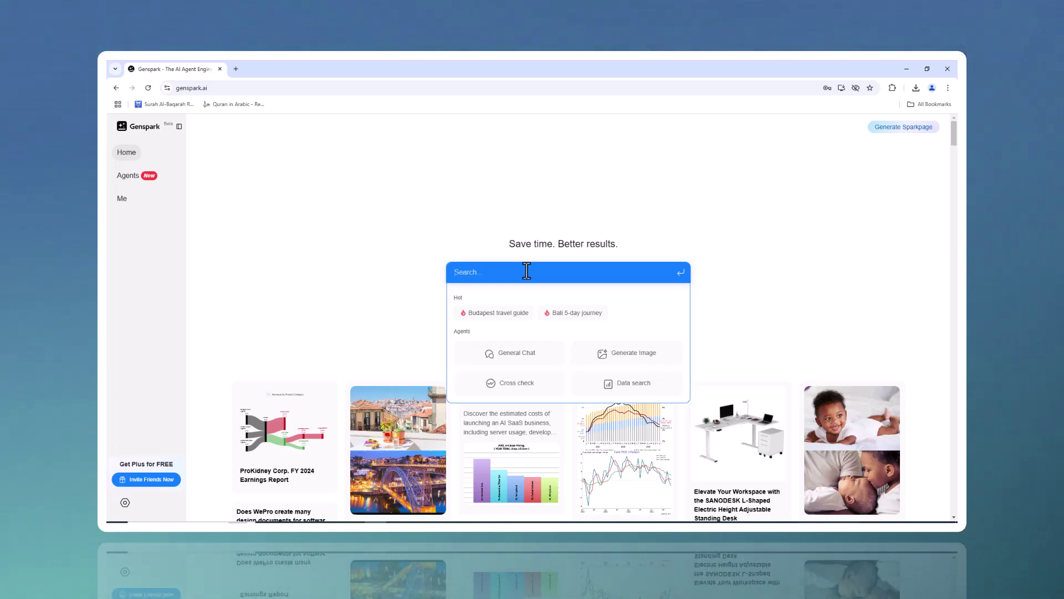
{"action": "left_click", "coordinate": [903, 335]}
{"action": "scroll", "coordinate": [903, 335], "scroll_direction": "down", "scroll_amount": 3}
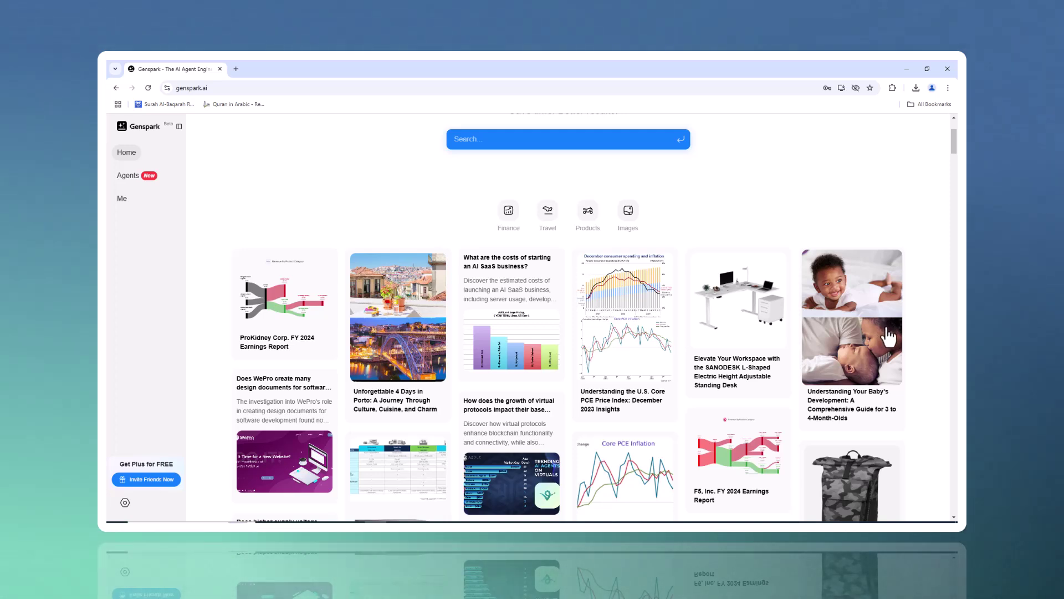
{"action": "scroll", "coordinate": [704, 350], "scroll_direction": "down", "scroll_amount": 2}
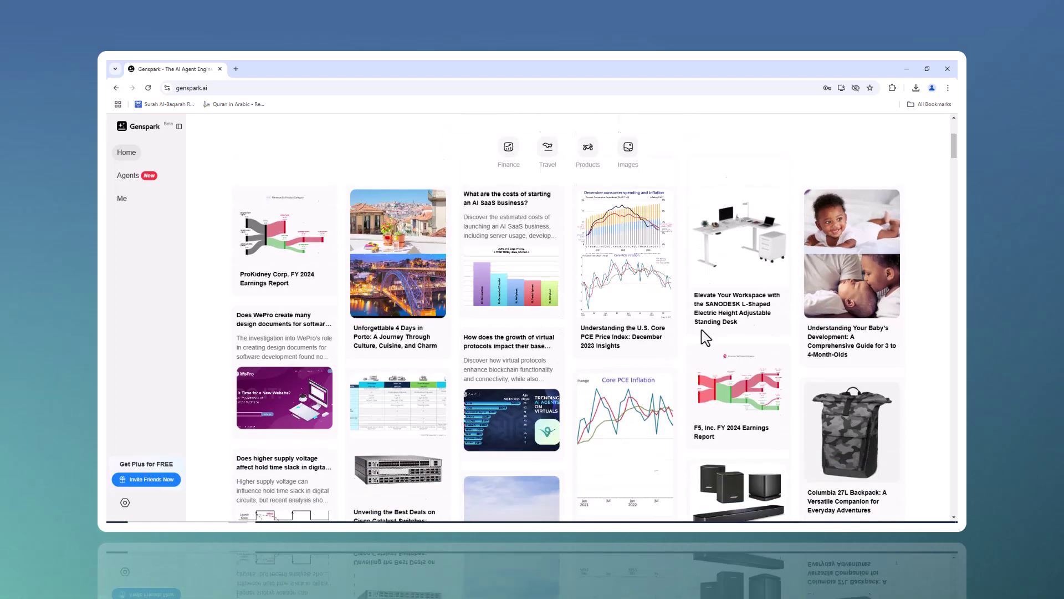